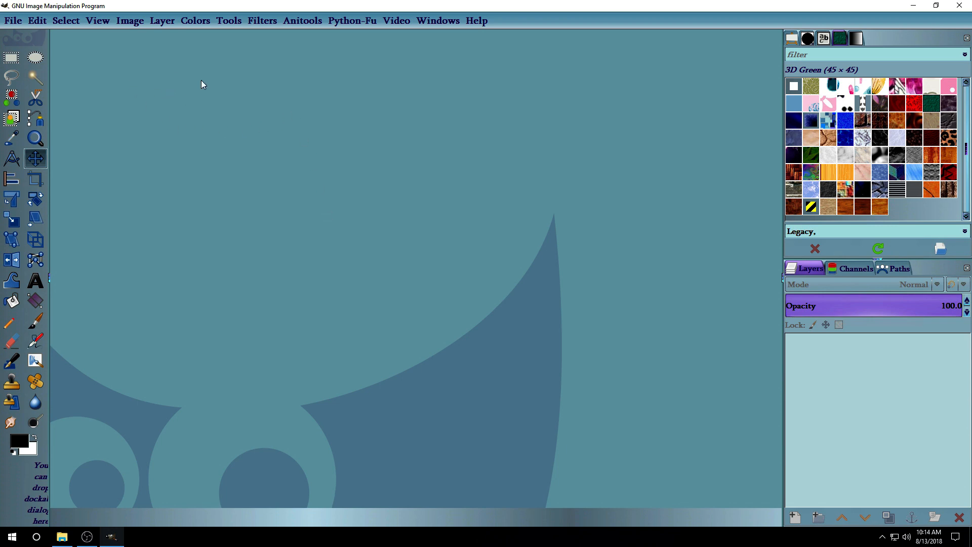
Create a new 1500x1500 image.
left_click(97, 23)
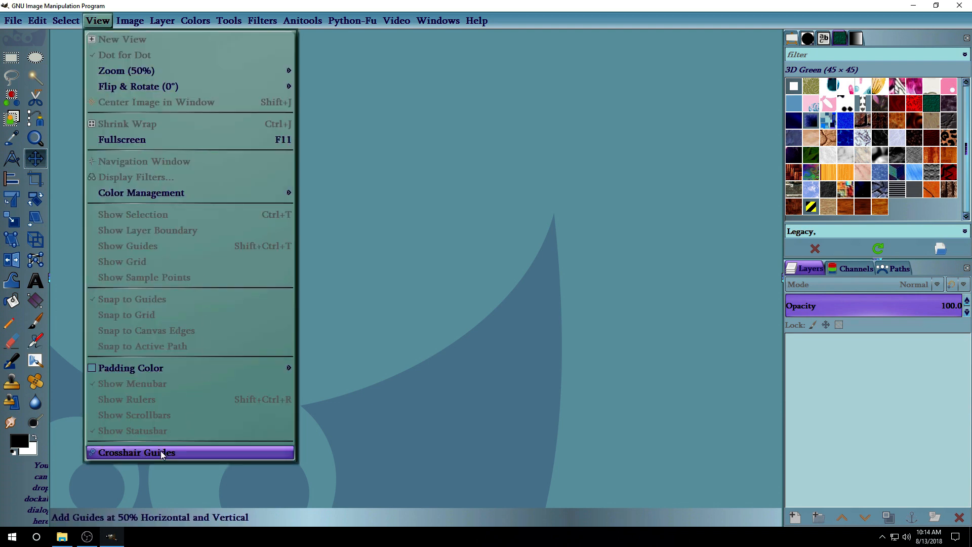
left_click(372, 287)
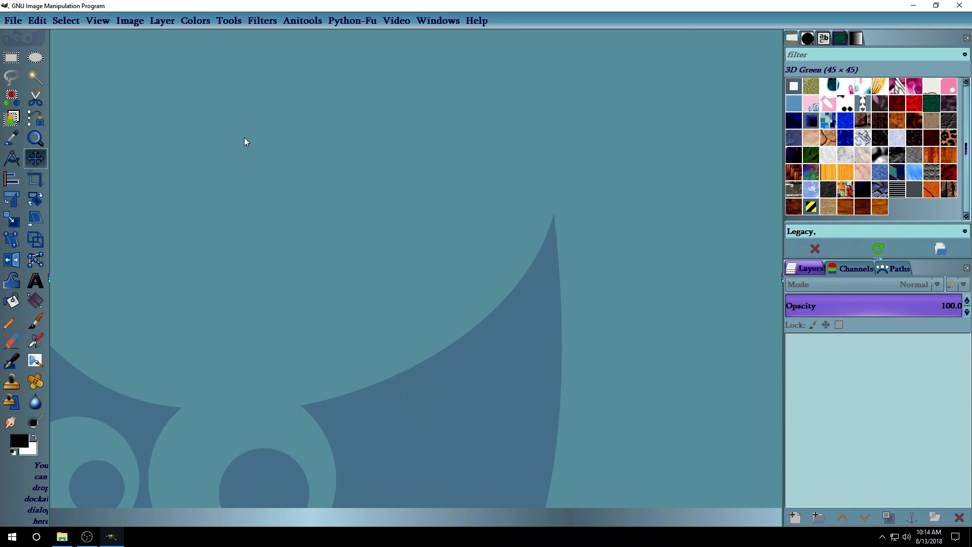
left_click(13, 24)
left_click(25, 38)
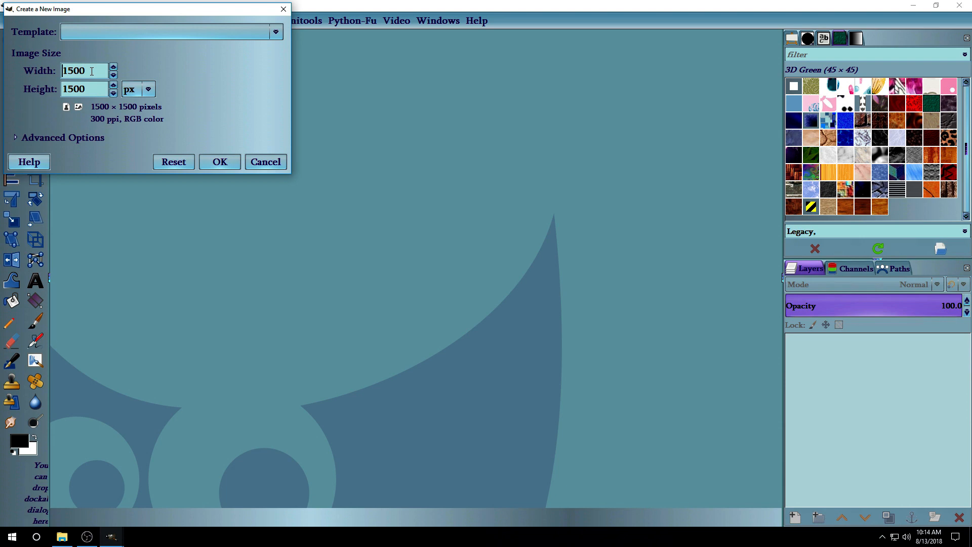
left_click(215, 167)
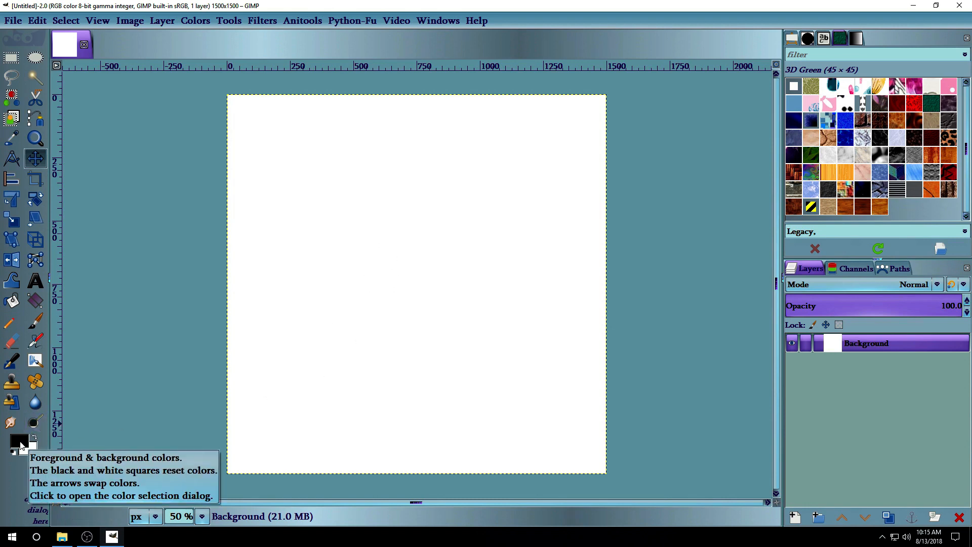
Set the foreground colour to eaeaea and fill the background with it.
left_click(19, 442)
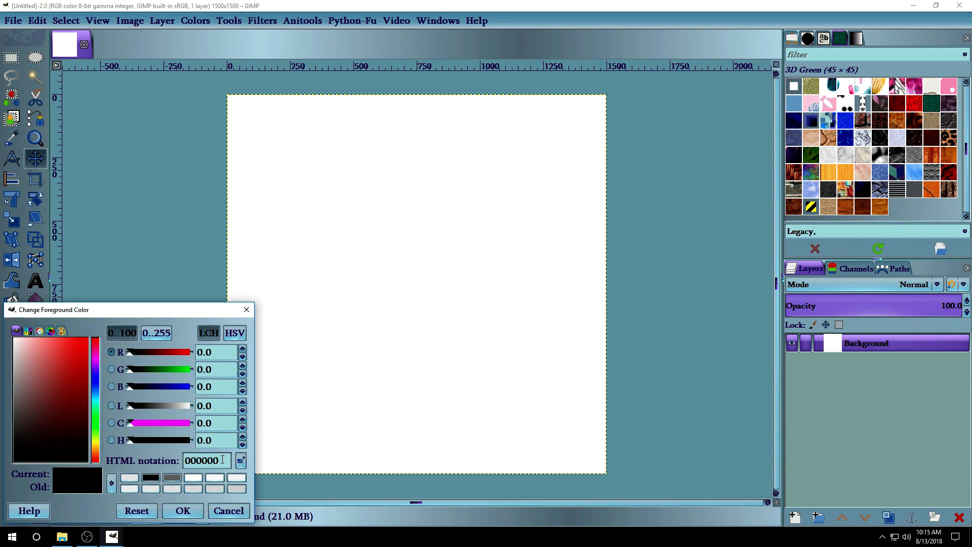
left_click_drag(222, 460, 172, 457)
type("eaeaea")
left_click(186, 515)
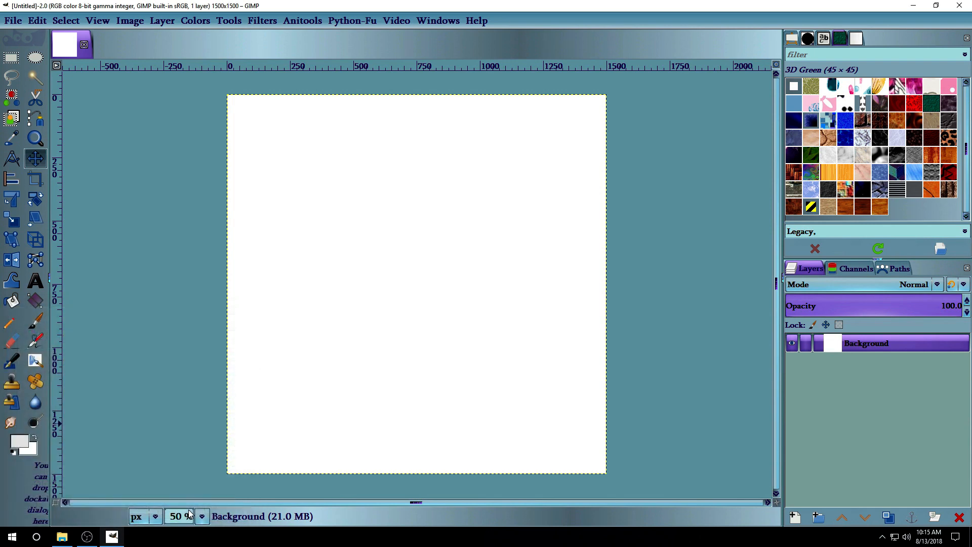
left_click_drag(29, 444, 413, 243)
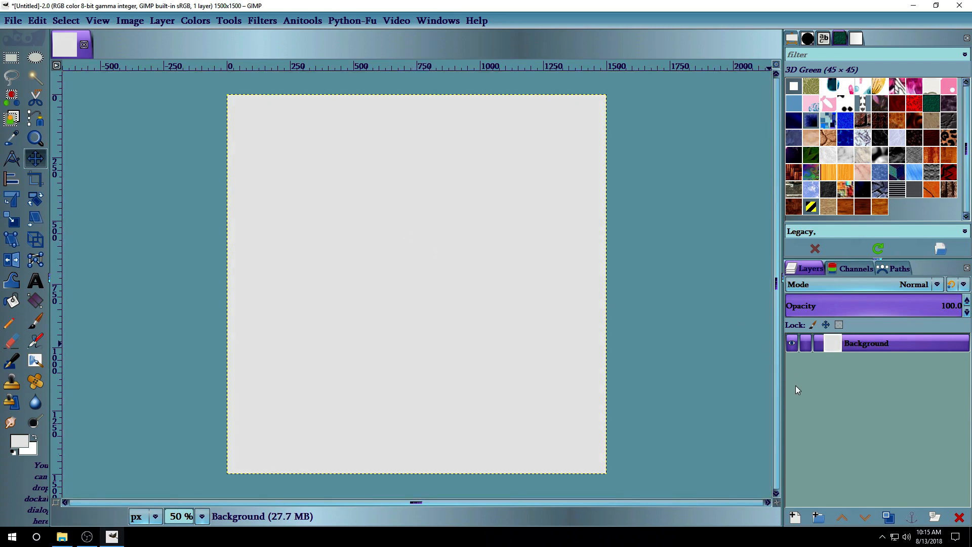
Add a transparent Pillow layer and guides crossing at the image centre.
left_click(795, 515)
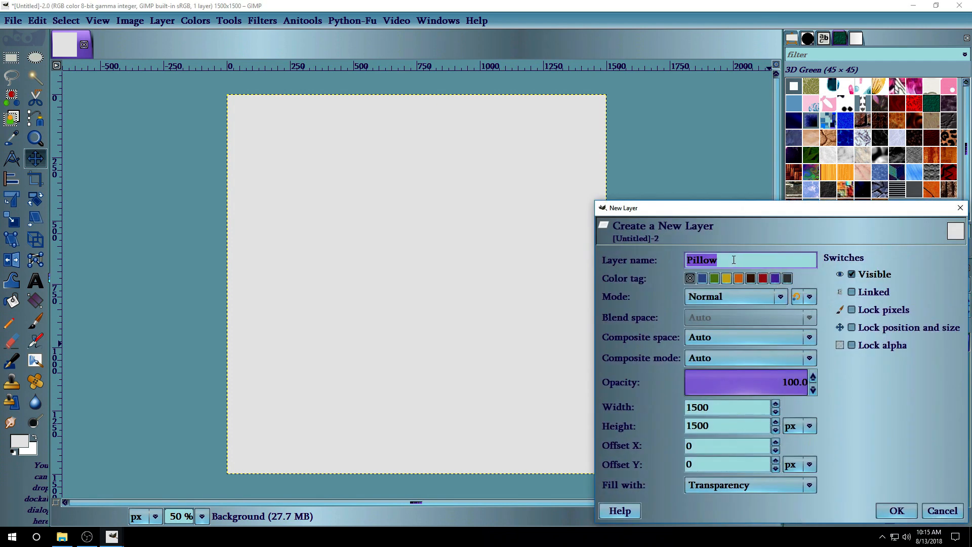
left_click(894, 510)
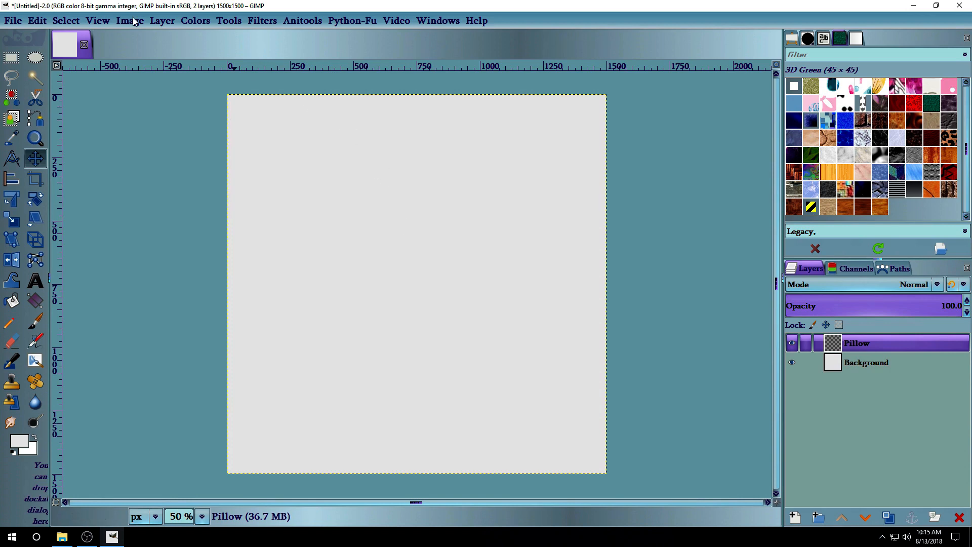
left_click(98, 21)
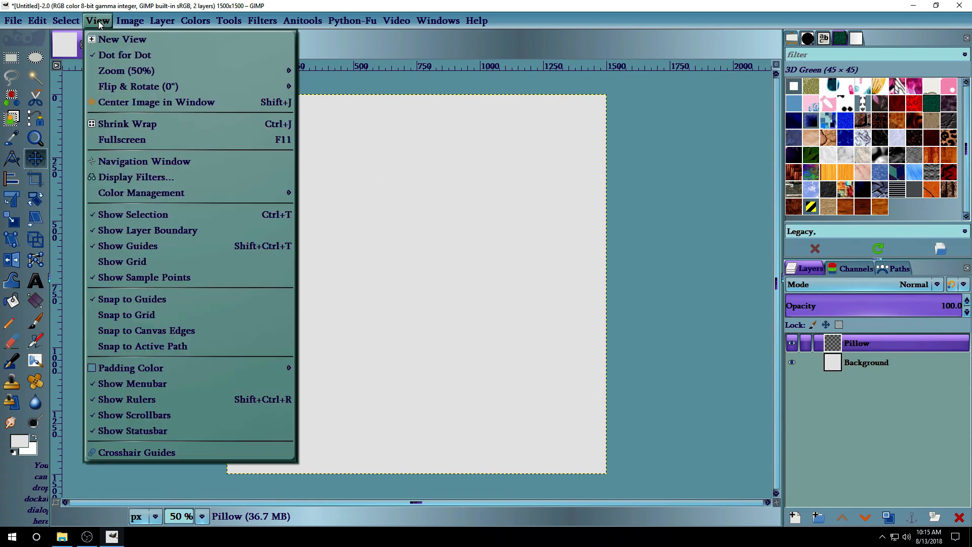
left_click(117, 452)
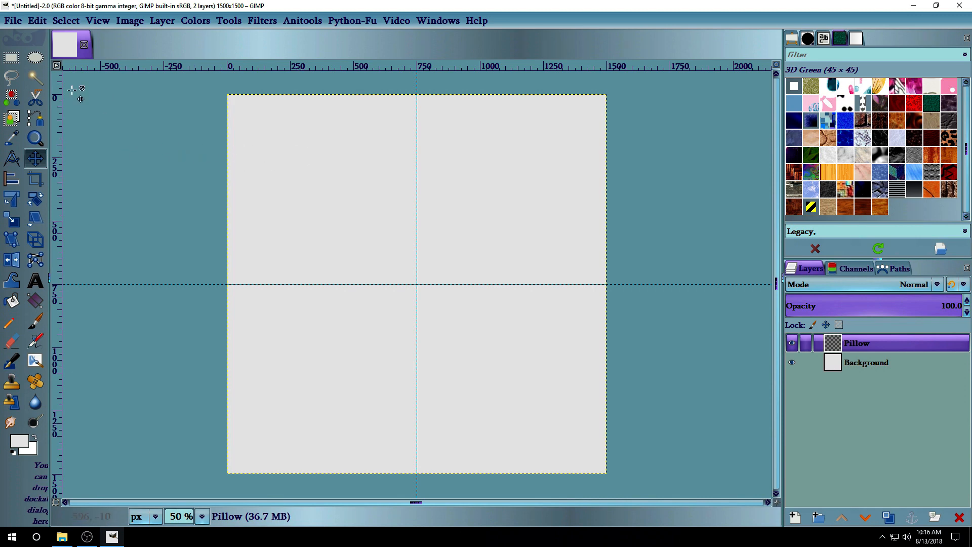
Choose Rectangle Select and enable rounded corners with radius 8.
left_click(11, 58)
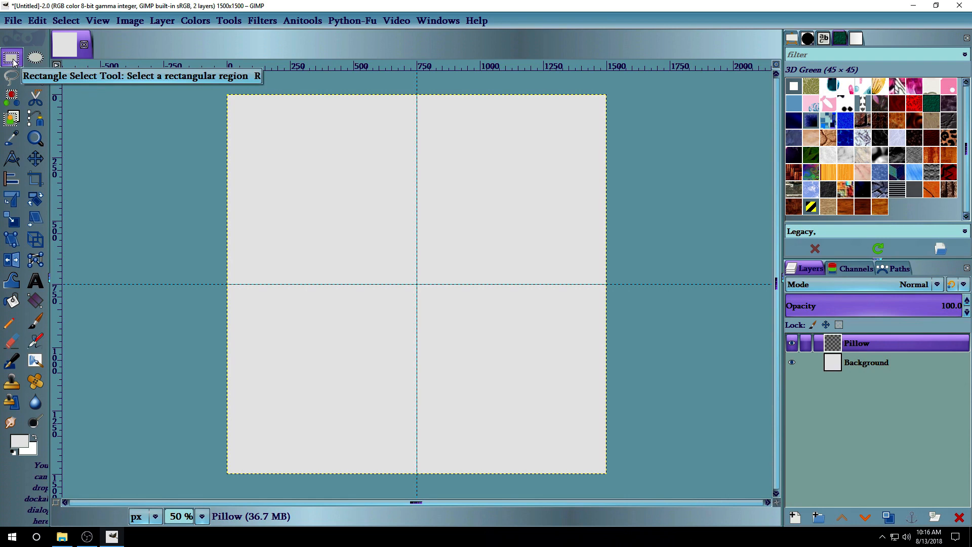
left_click(791, 38)
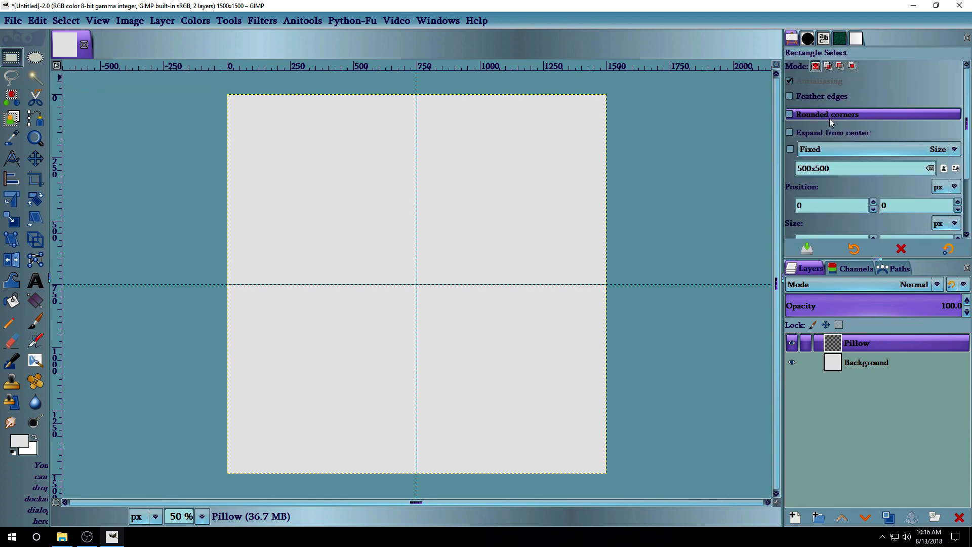
left_click(790, 115)
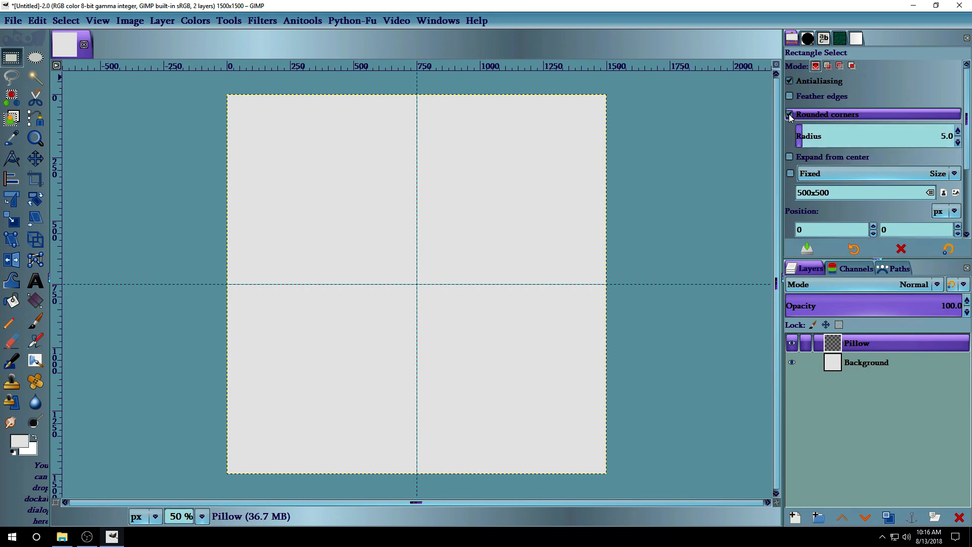
left_click(957, 132)
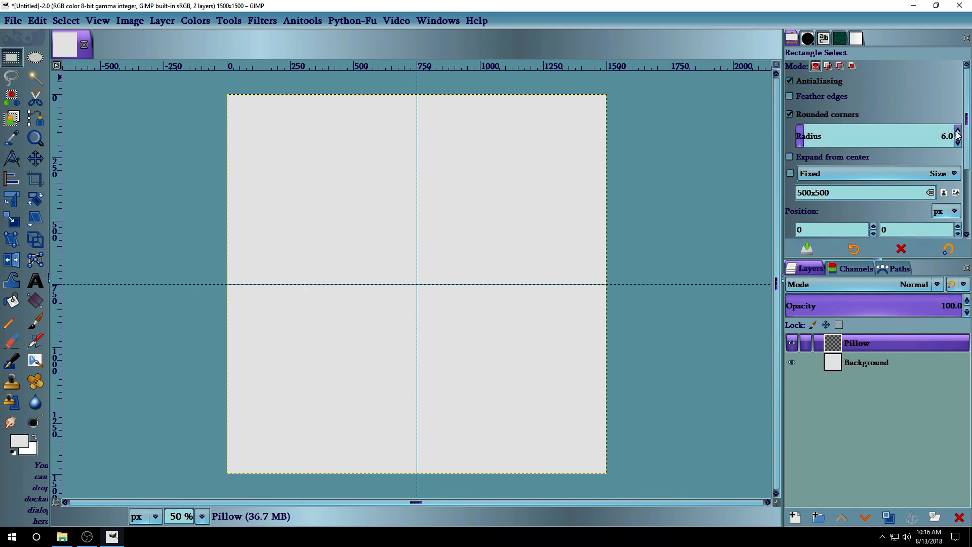
left_click(957, 132)
left_click(956, 131)
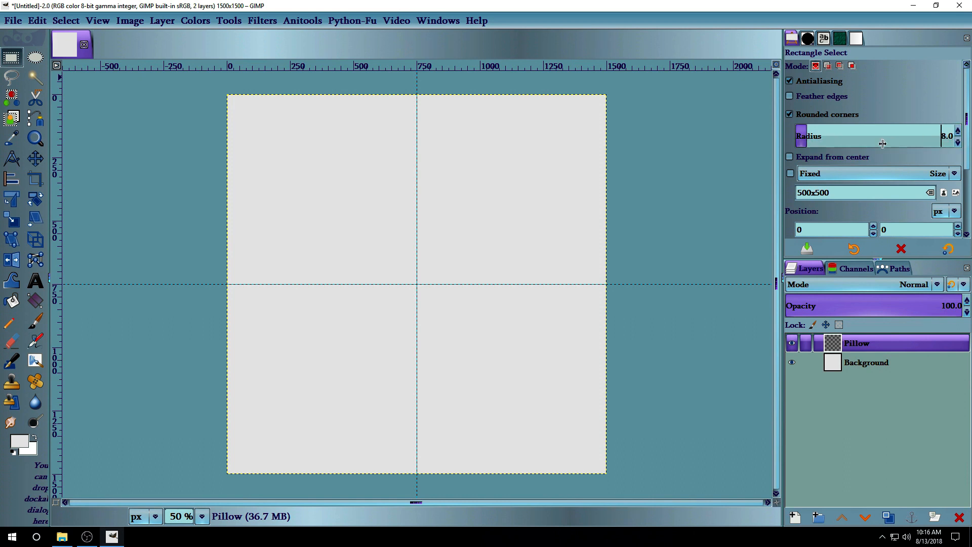
Fix the rectangle selection size to 1000x1000.
left_click(790, 173)
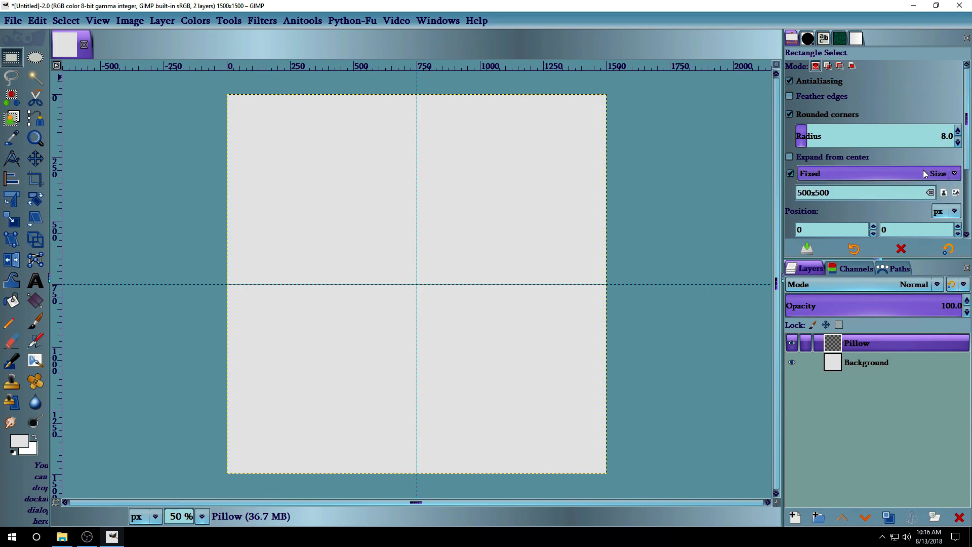
left_click(955, 174)
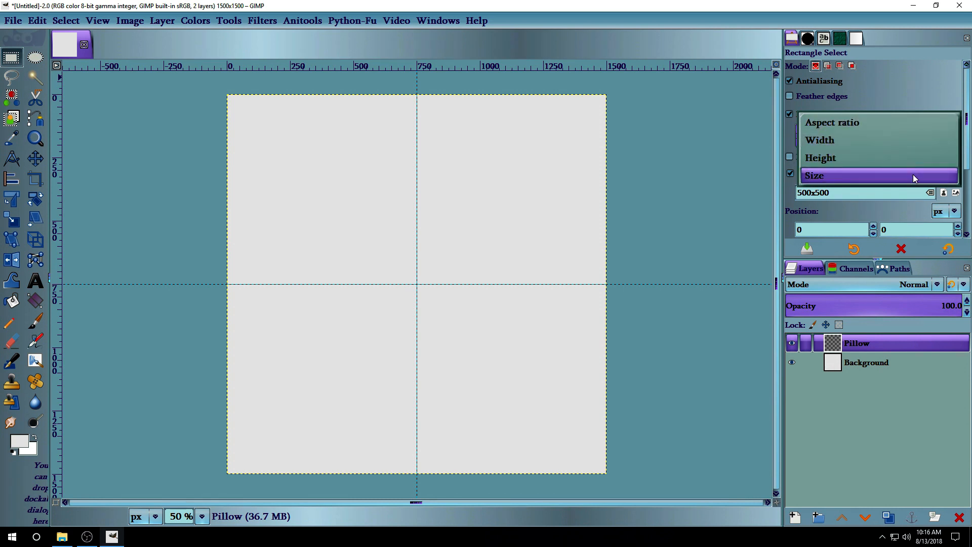
left_click(913, 174)
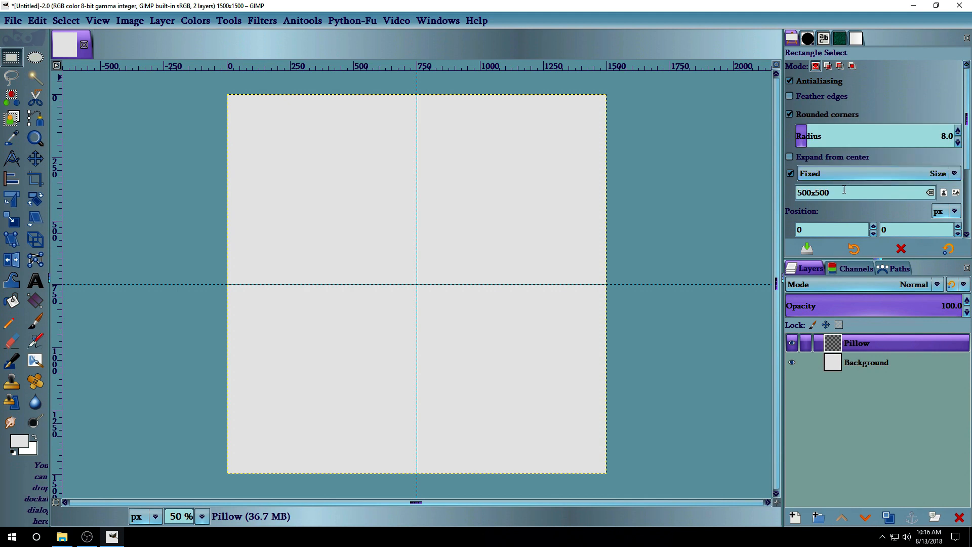
left_click_drag(840, 190, 771, 193)
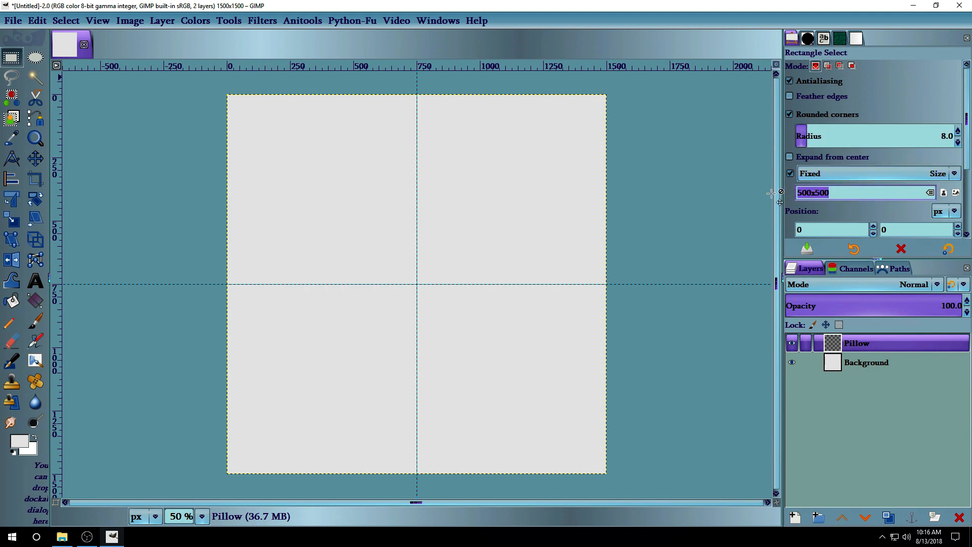
type("10")
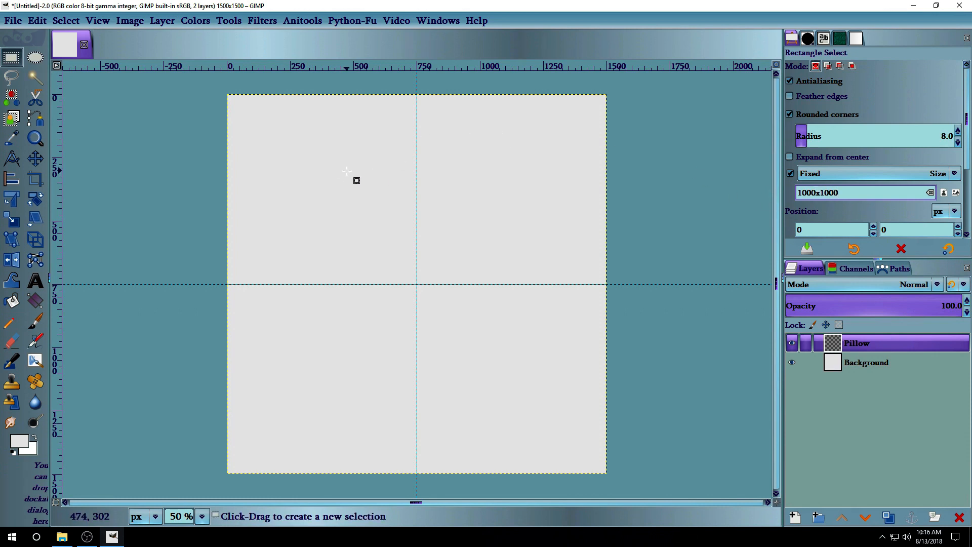
Centre the 1000x1000 square on the guides, fill it white, then deselect.
left_click_drag(347, 169, 389, 222)
left_click_drag(449, 202, 476, 249)
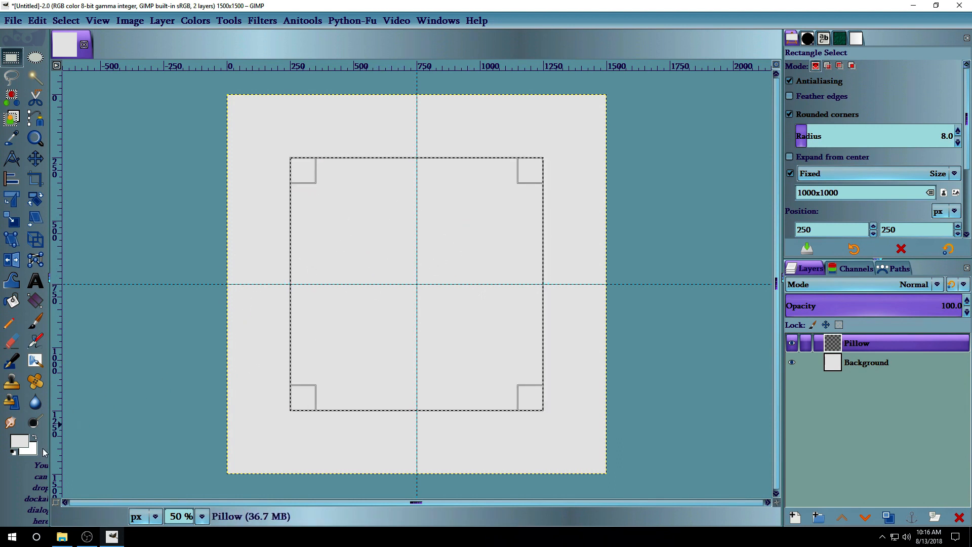
left_click_drag(33, 451, 436, 242)
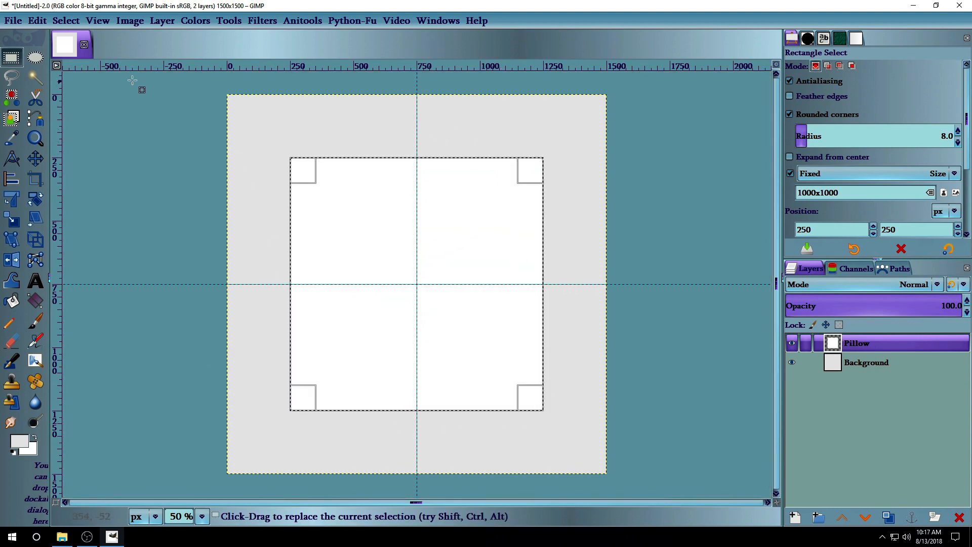
left_click(65, 23)
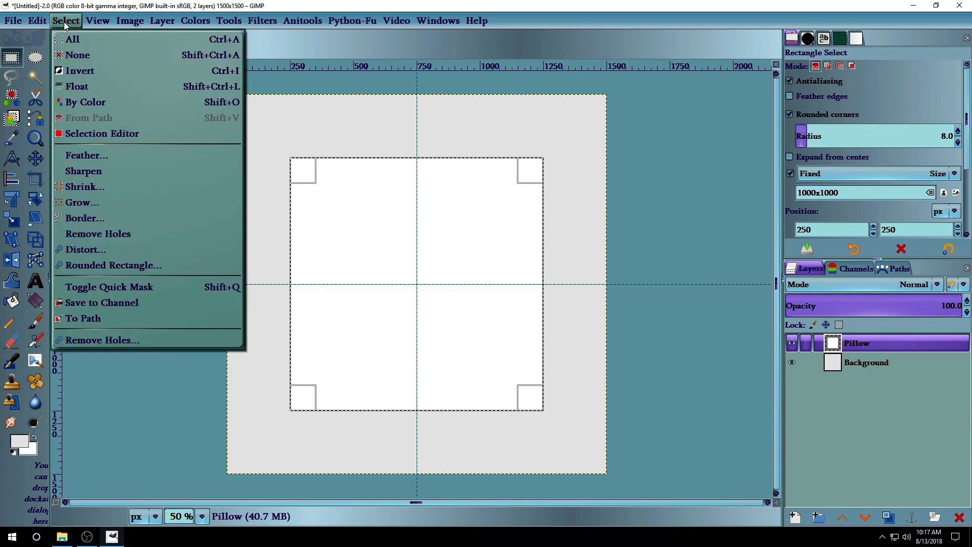
left_click(81, 55)
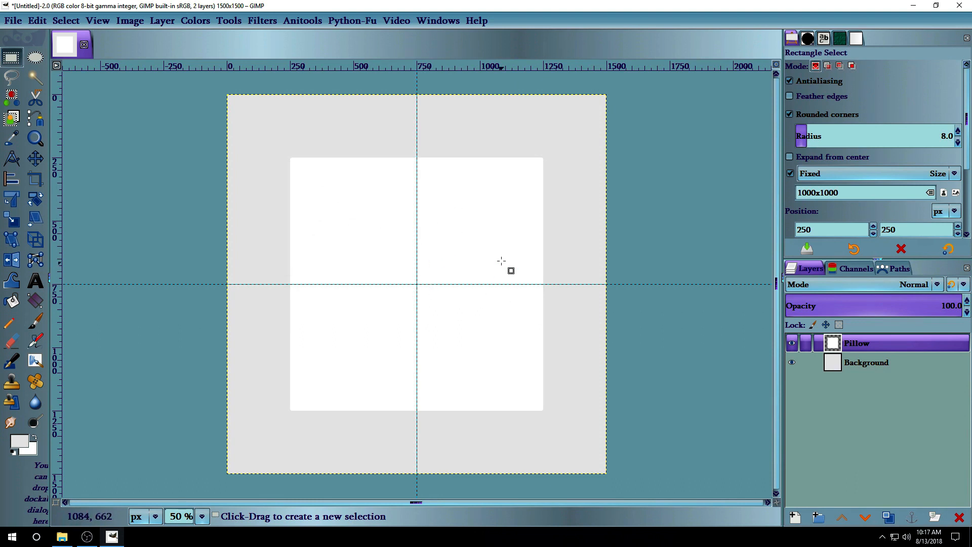
Add a Pattern Overlay to the Pillow layer using Floral pattern 2.jpg.
left_click(159, 22)
mouse_move(244, 354)
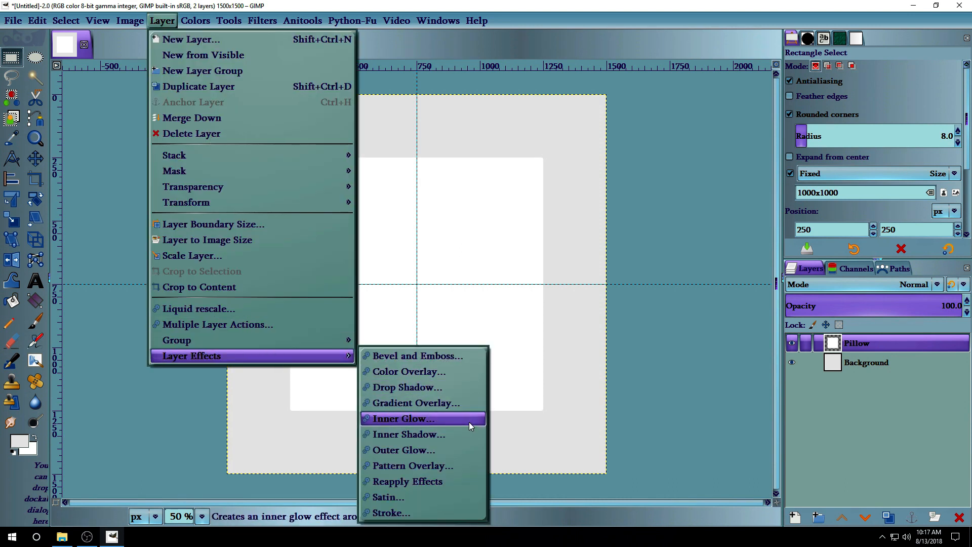
left_click(471, 466)
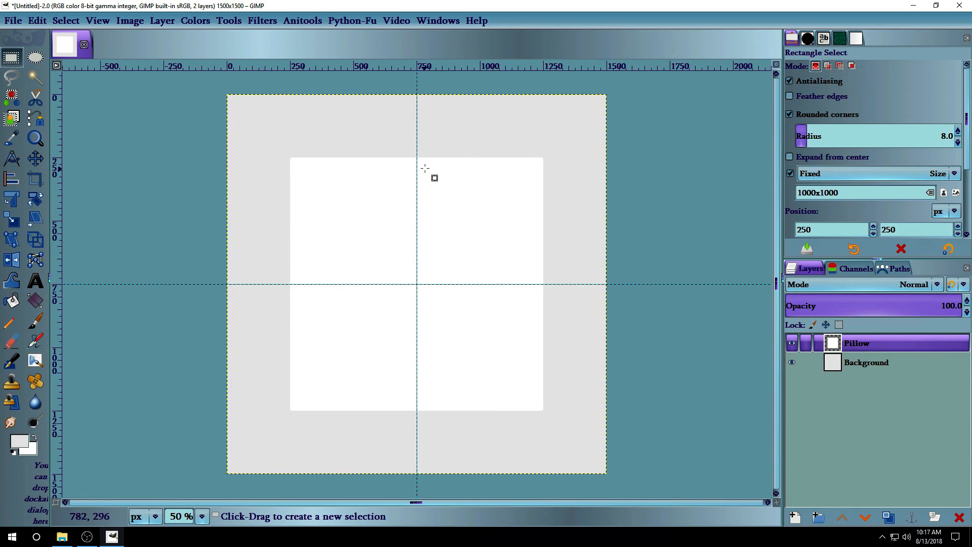
left_click_drag(242, 26, 485, 29)
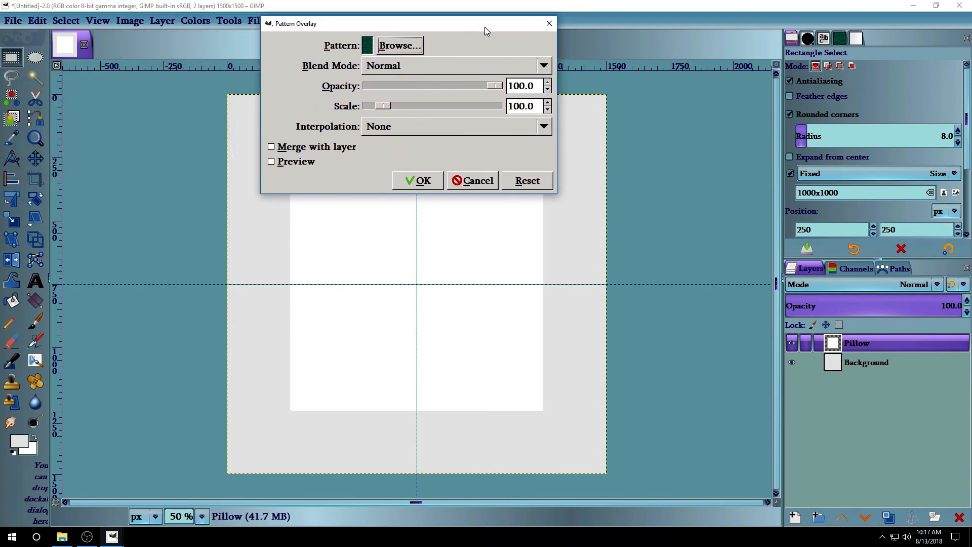
left_click(409, 49)
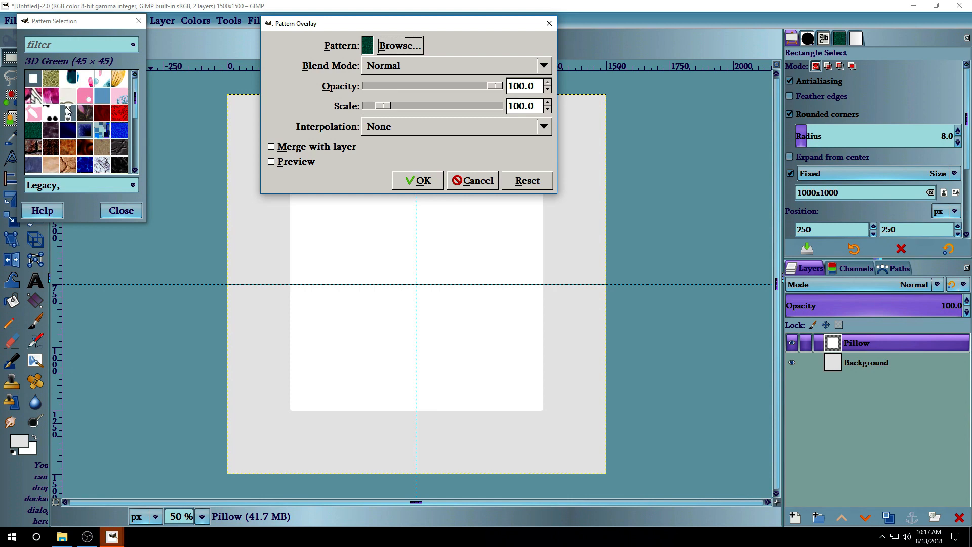
left_click(52, 104)
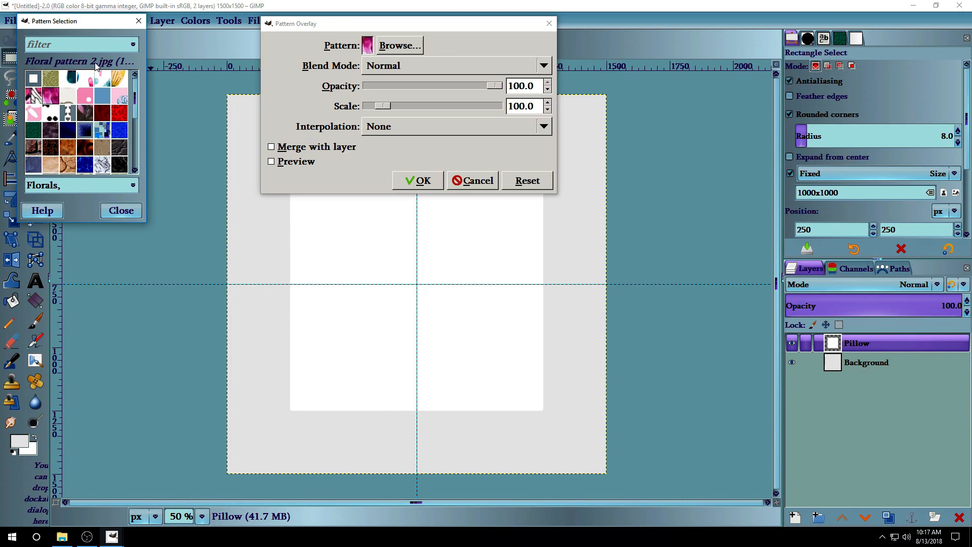
left_click(130, 212)
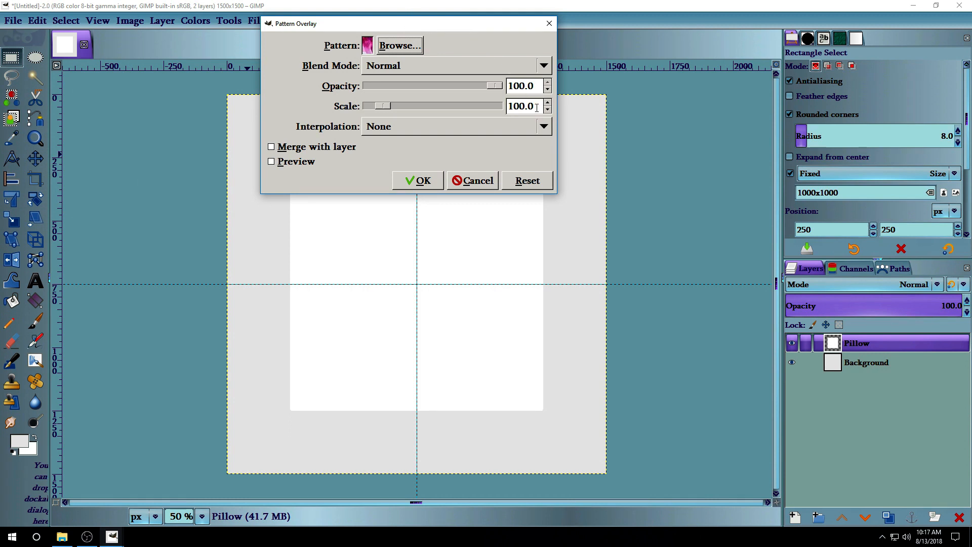
Apply the floral overlay at scale 90, merged into the Pillow layer.
left_click_drag(537, 107, 475, 111)
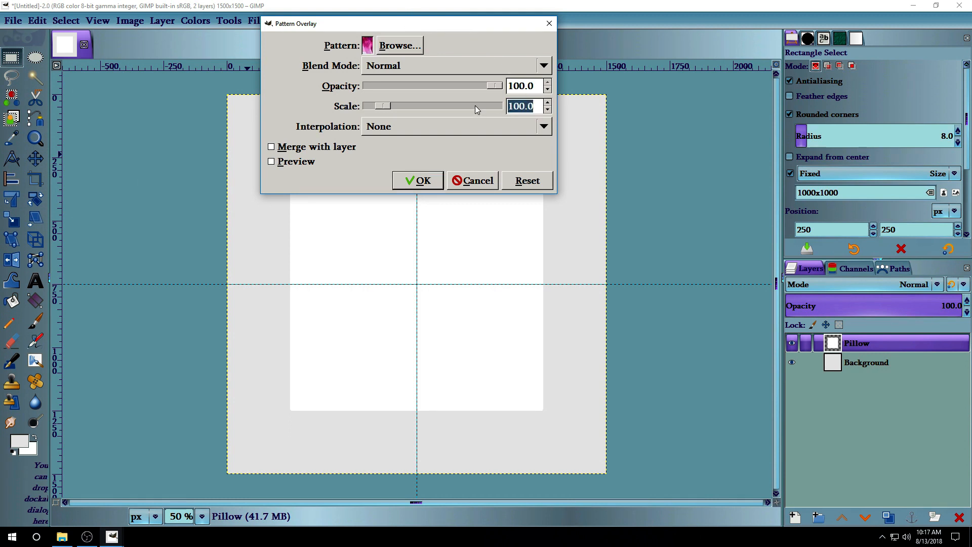
type("90")
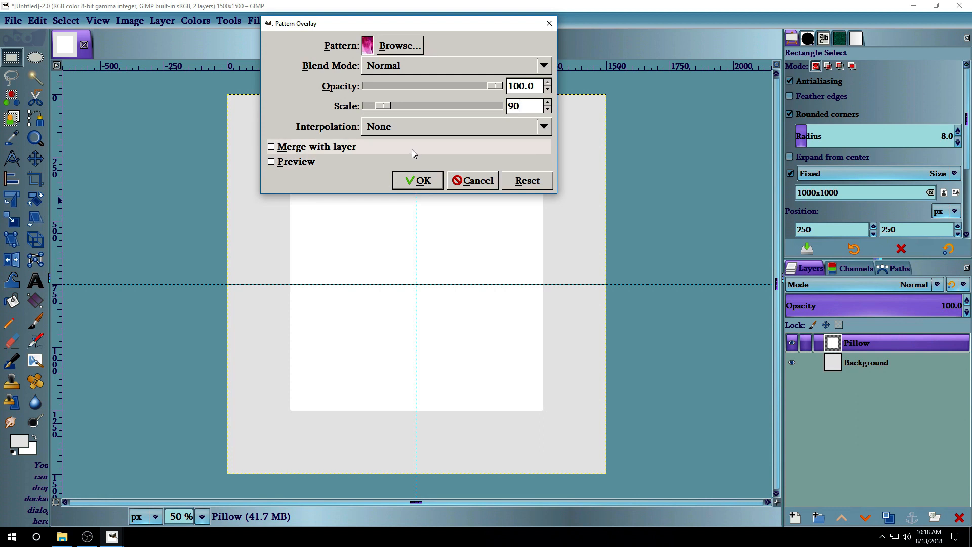
left_click(272, 147)
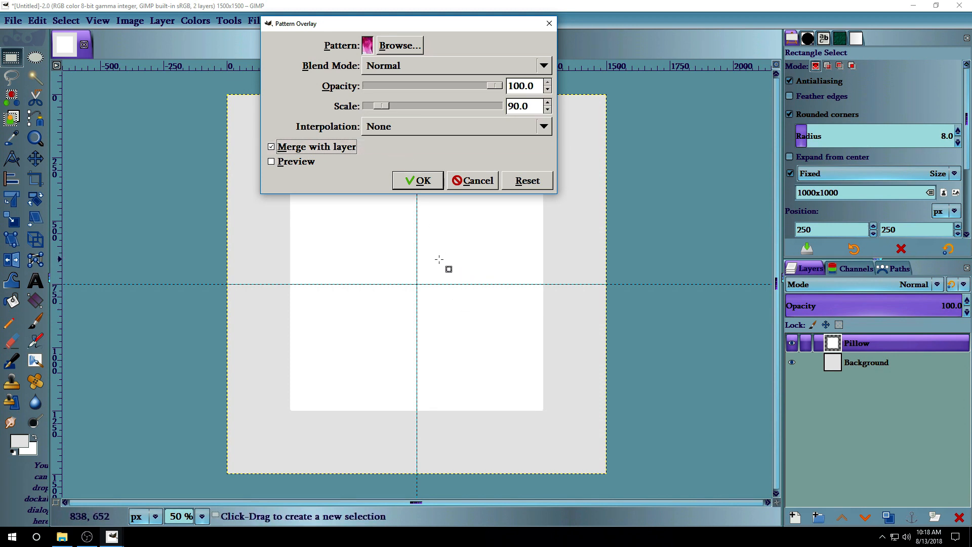
left_click(419, 182)
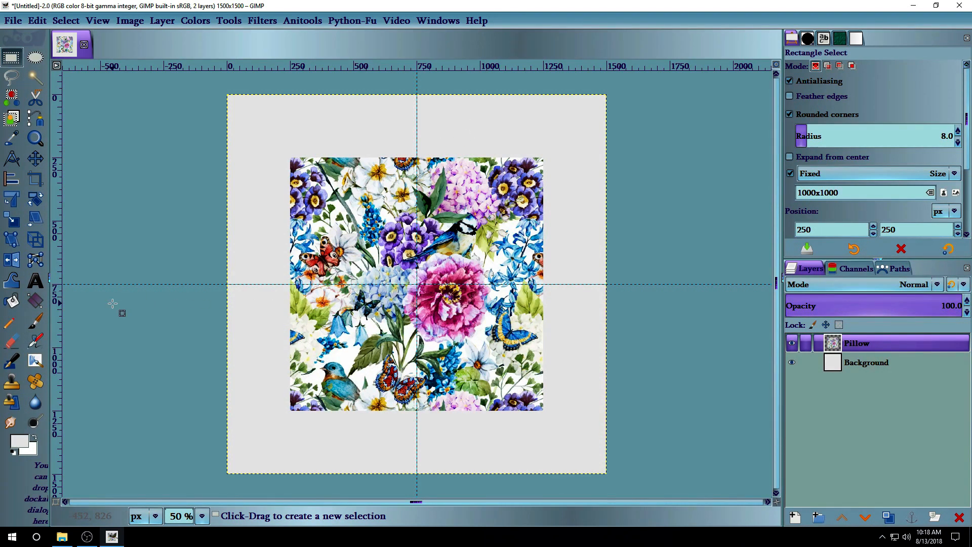
Switch to Warp Transform and set its brush size to 800.
left_click(14, 282)
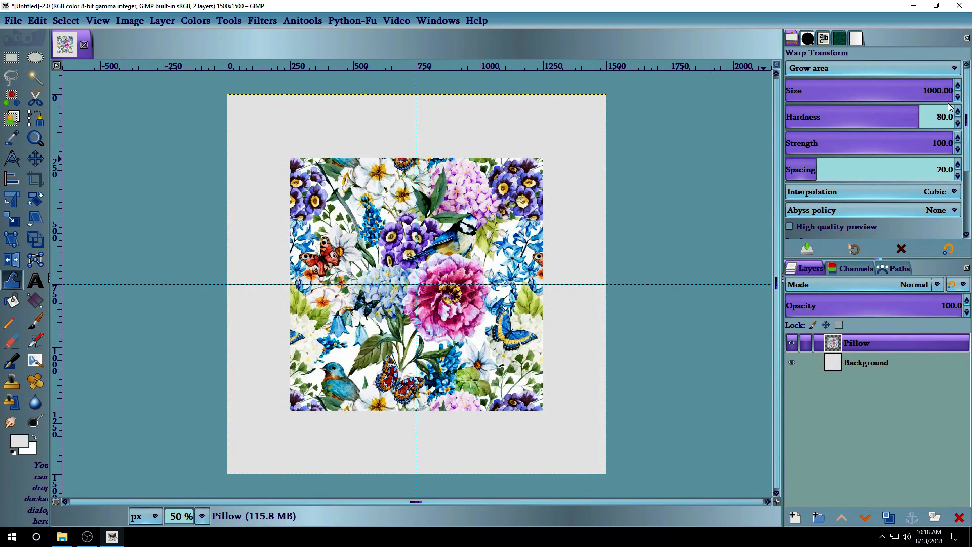
left_click(926, 89)
key("Delete")
key("Delete")
key("Delete")
key("Delete")
key("Delete")
key("Delete")
key("Return")
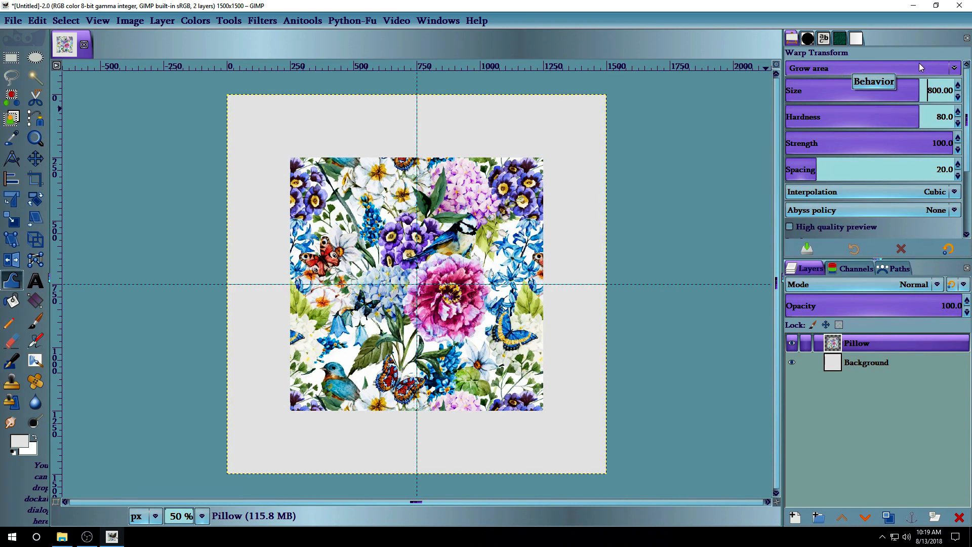
With Move pixels, push the square's right, bottom-left and left edges inward and commit.
left_click(901, 68)
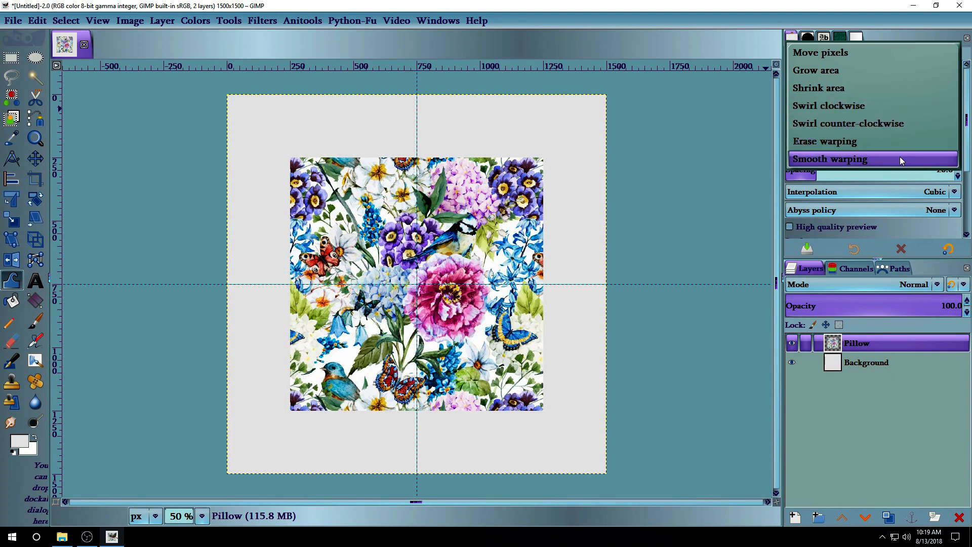
left_click(889, 50)
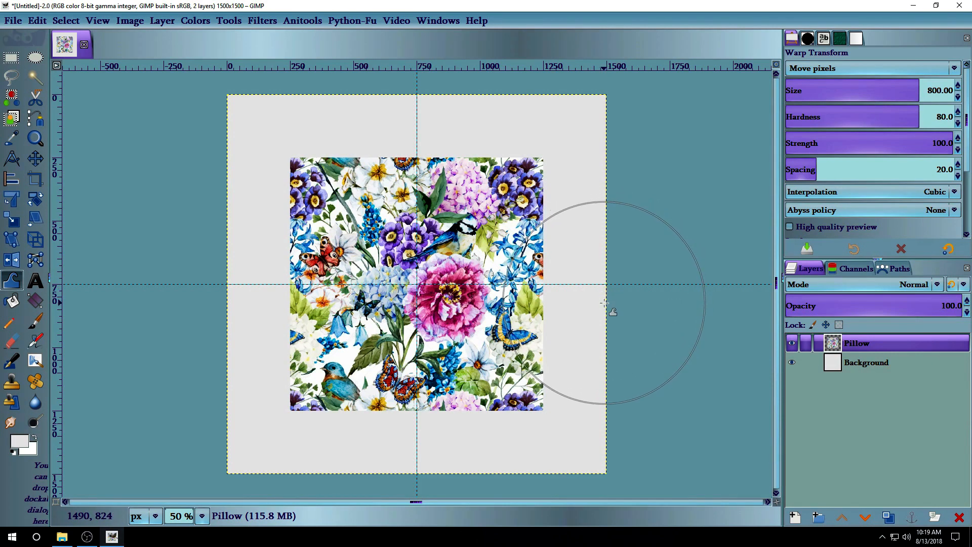
left_click_drag(606, 306, 592, 304)
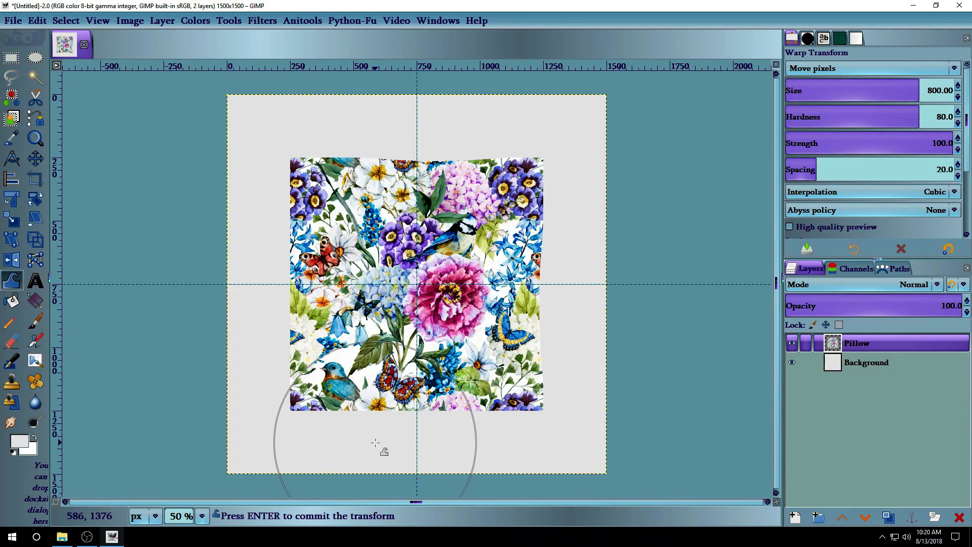
left_click_drag(376, 442, 375, 438)
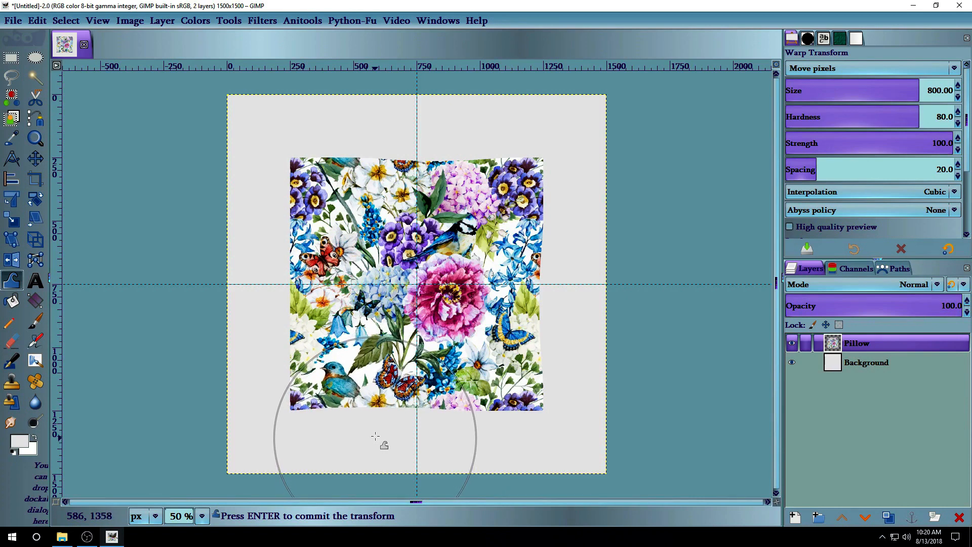
left_click_drag(233, 257, 241, 255)
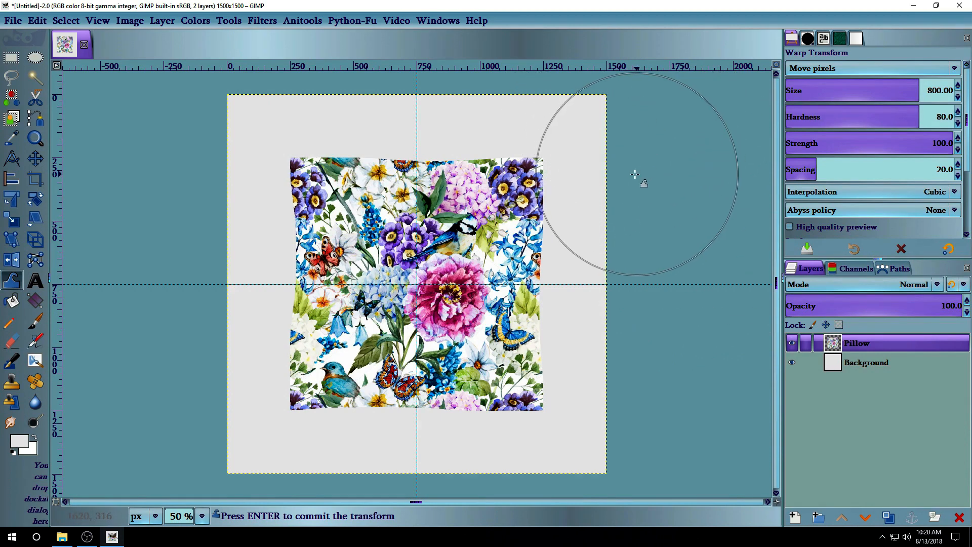
key("Return")
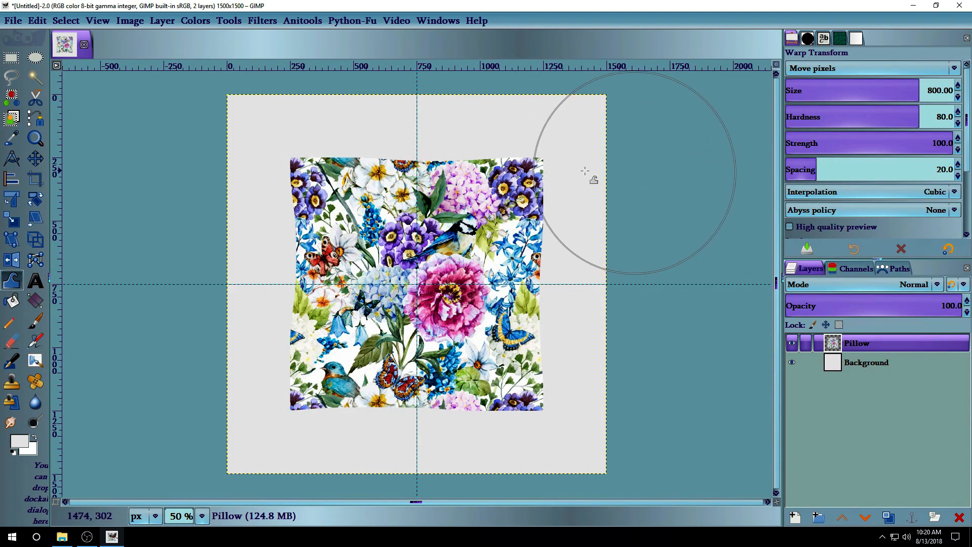
Switch to the Move tool and open the Pillow layer's Inner Glow effect.
left_click(35, 158)
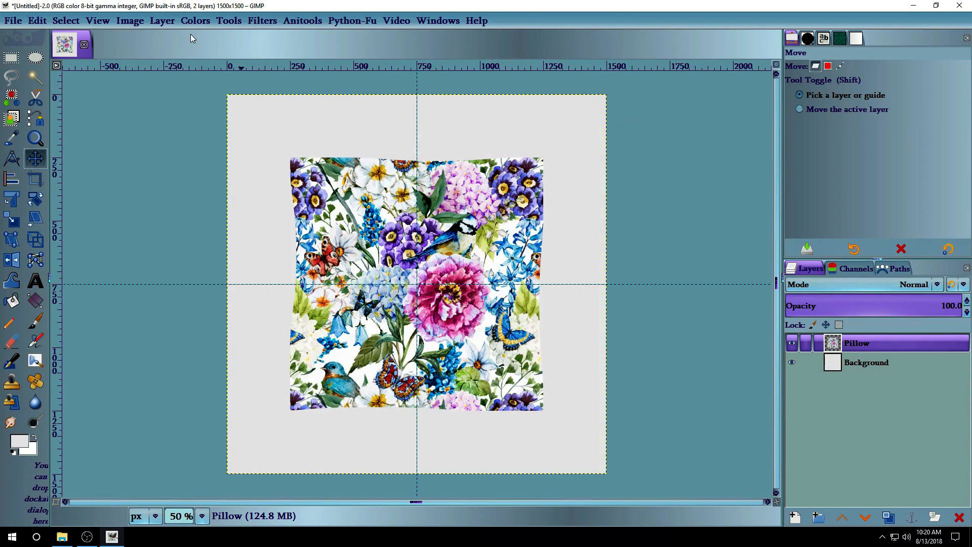
left_click(168, 22)
mouse_move(238, 354)
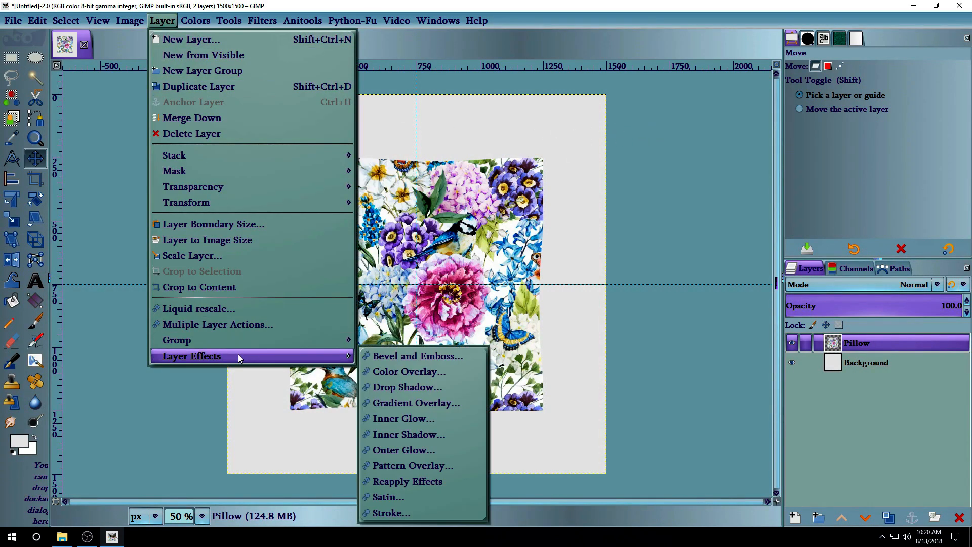
left_click(469, 419)
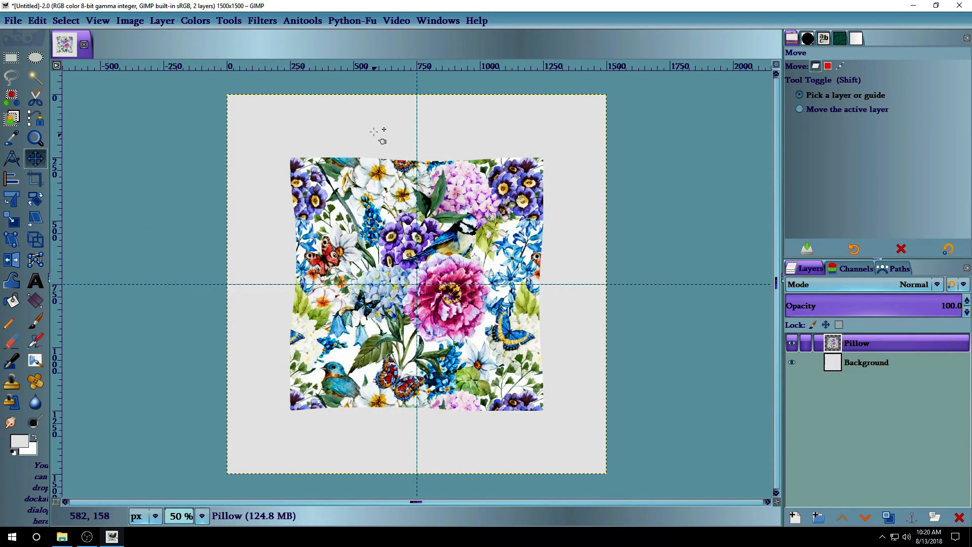
Make the Inner Glow colour black with Grain Merge blend mode.
left_click_drag(260, 51, 488, 18)
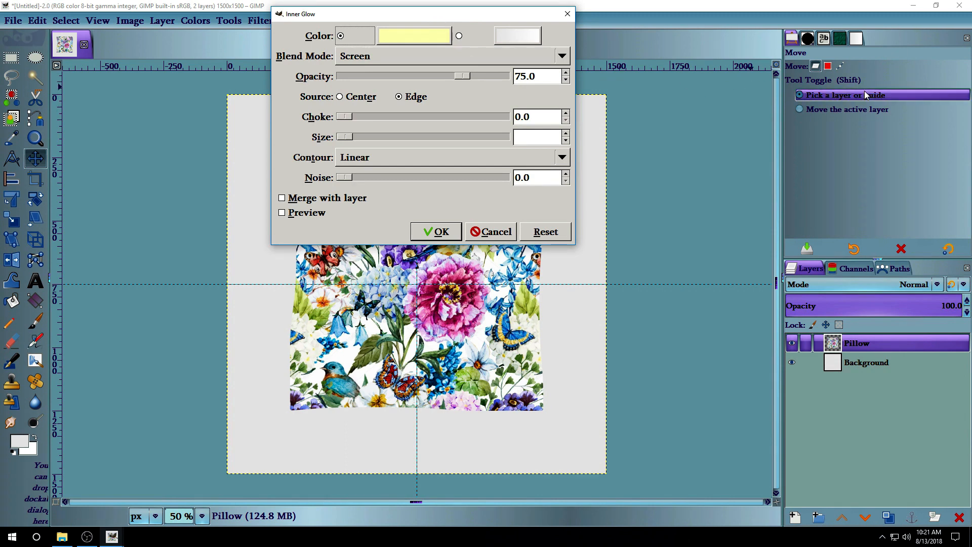
right_click(423, 40)
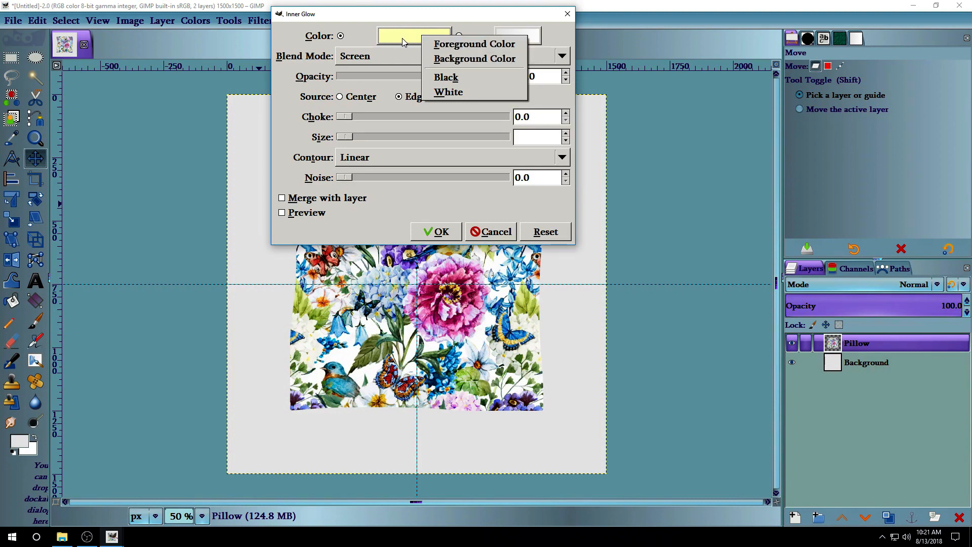
left_click(482, 79)
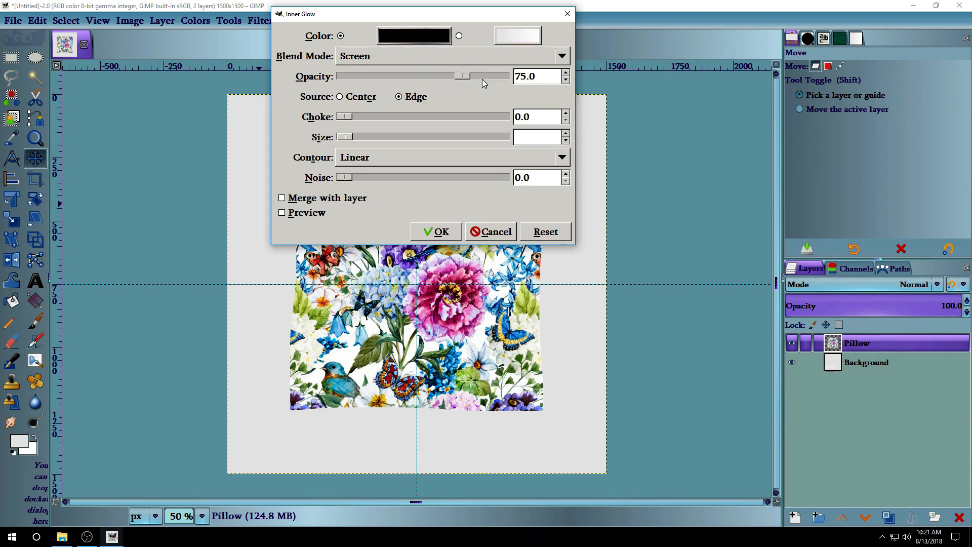
left_click(411, 57)
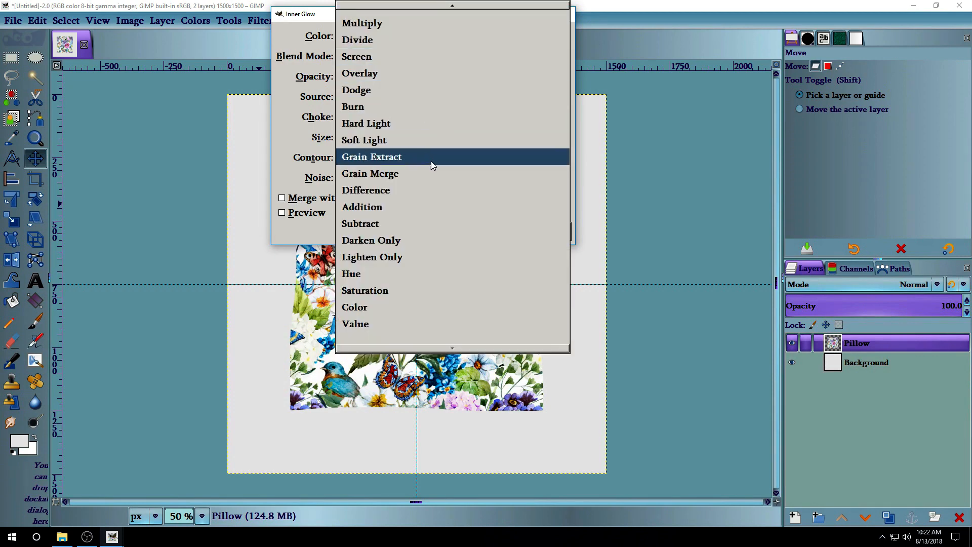
left_click(431, 174)
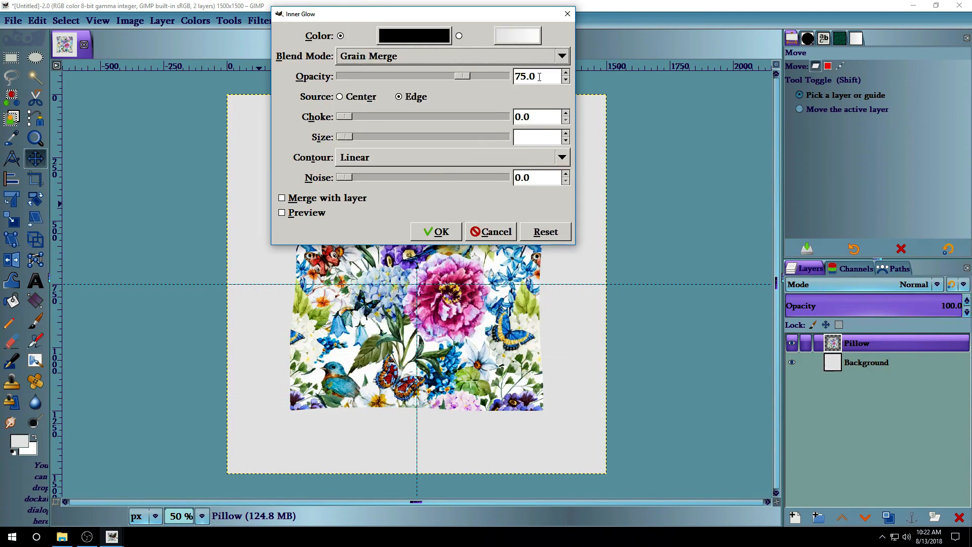
Give the black inner glow opacity 60 and size 150, then apply it to the pillow.
left_click_drag(526, 76, 497, 79)
type("6")
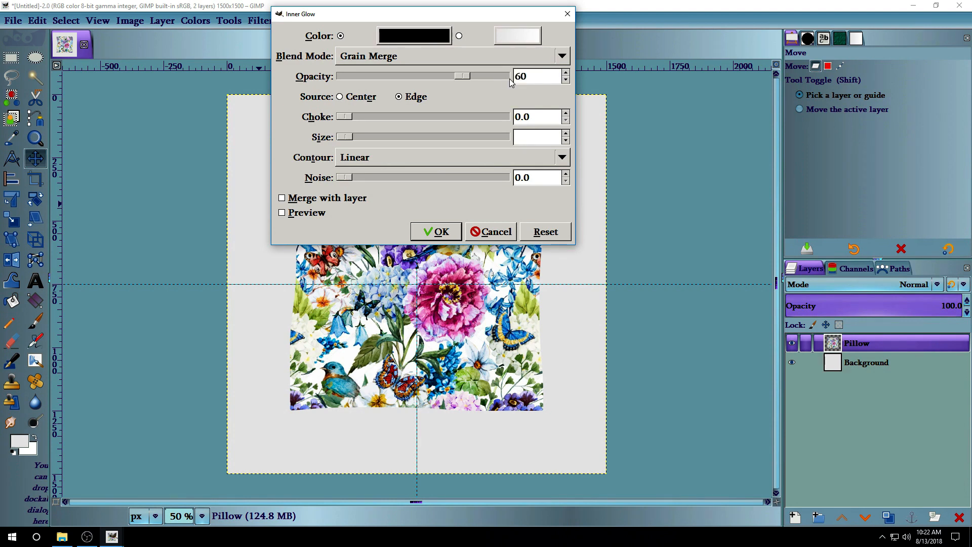
type("0")
left_click(523, 137)
type("1")
left_click_drag(532, 136, 519, 139)
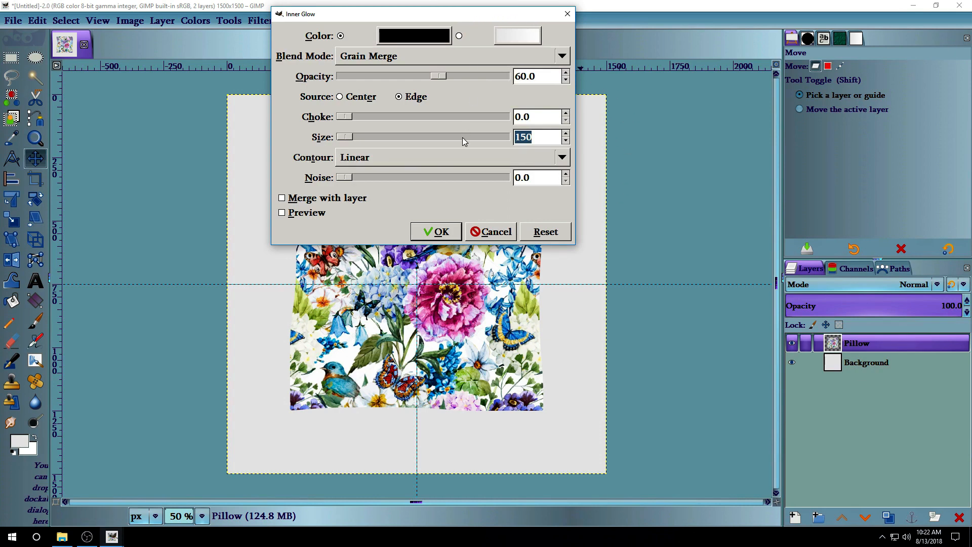
left_click(439, 232)
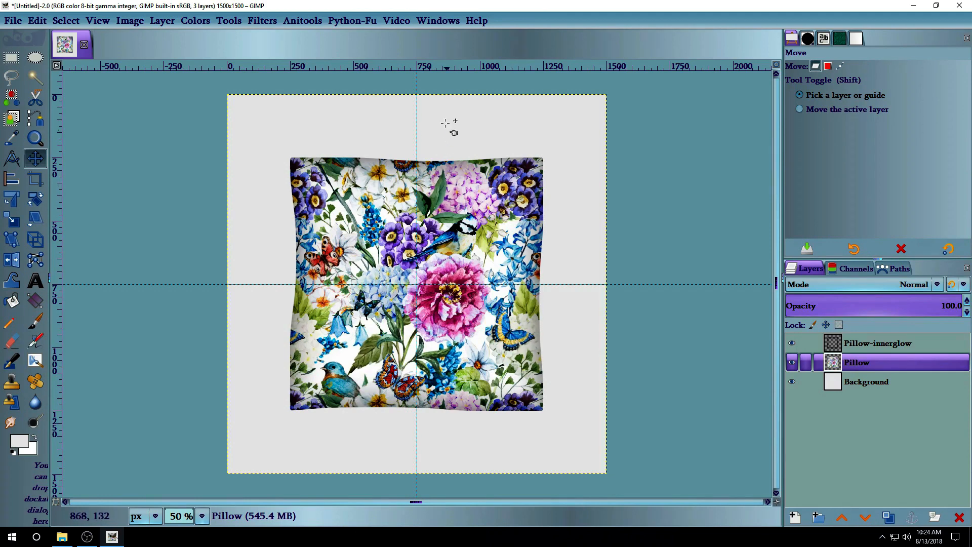
Open Bevel and Emboss for the Pillow layer and choose the Inner Bevel style.
left_click(162, 21)
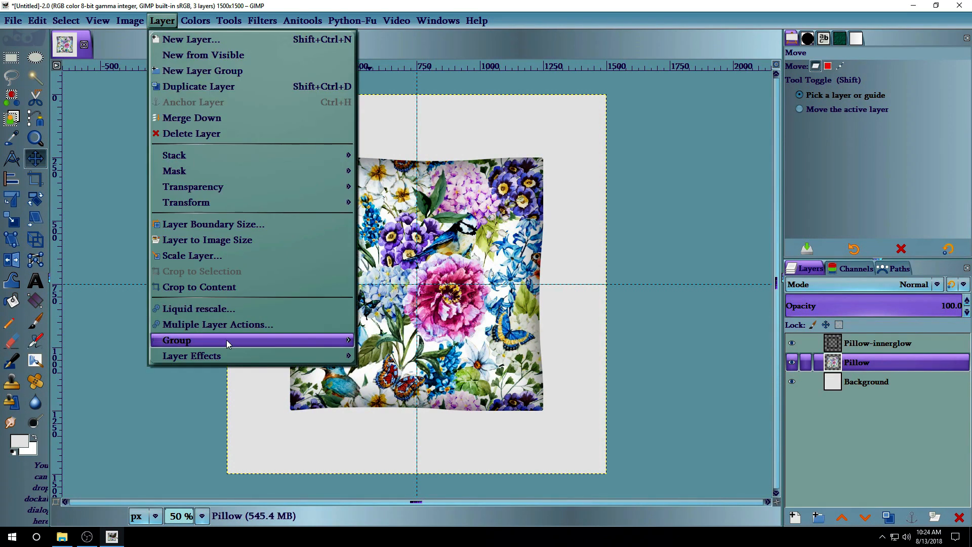
mouse_move(223, 353)
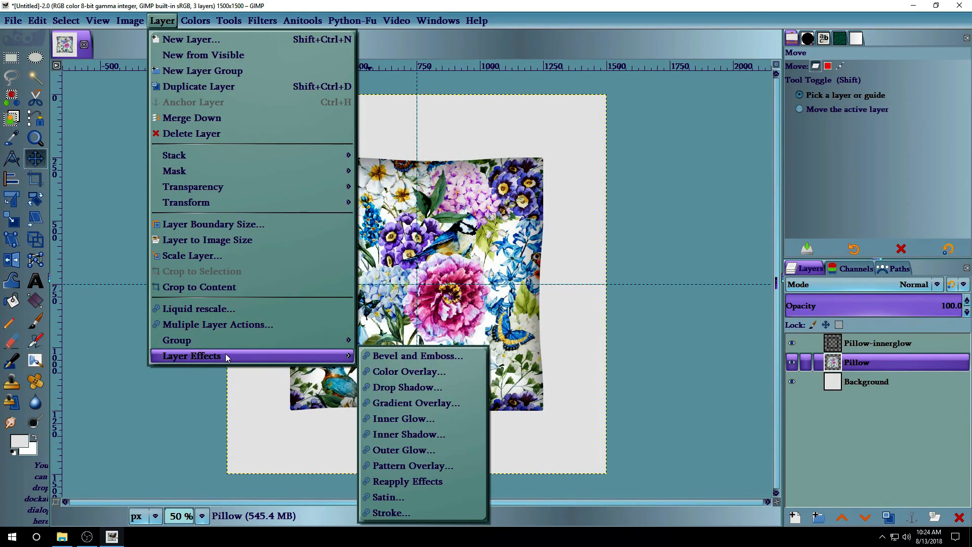
left_click(476, 357)
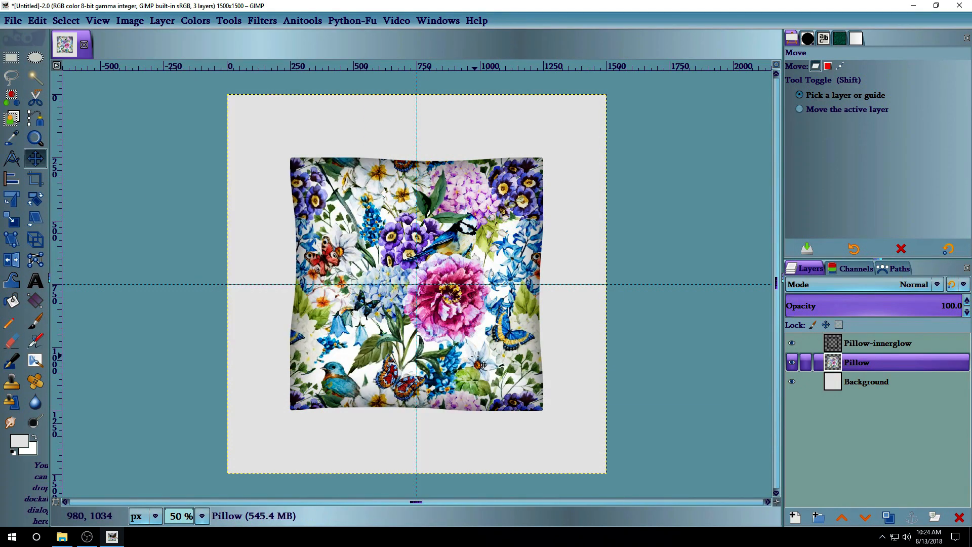
left_click_drag(280, 72, 229, 23)
left_click(223, 56)
left_click(220, 59)
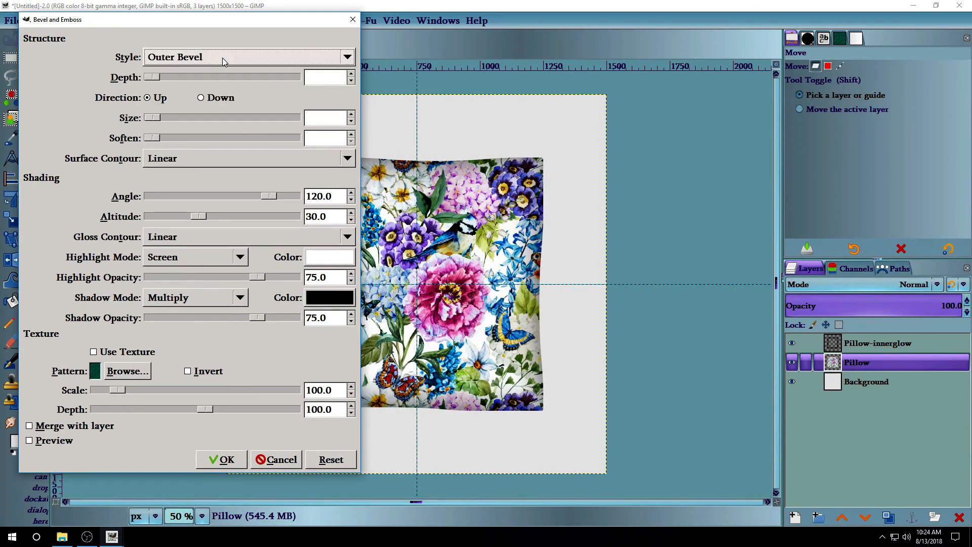
left_click(223, 57)
left_click(224, 70)
Set bevel depth 65, size 55, a Cove - Deep contour and shading angle 90.
left_click(325, 75)
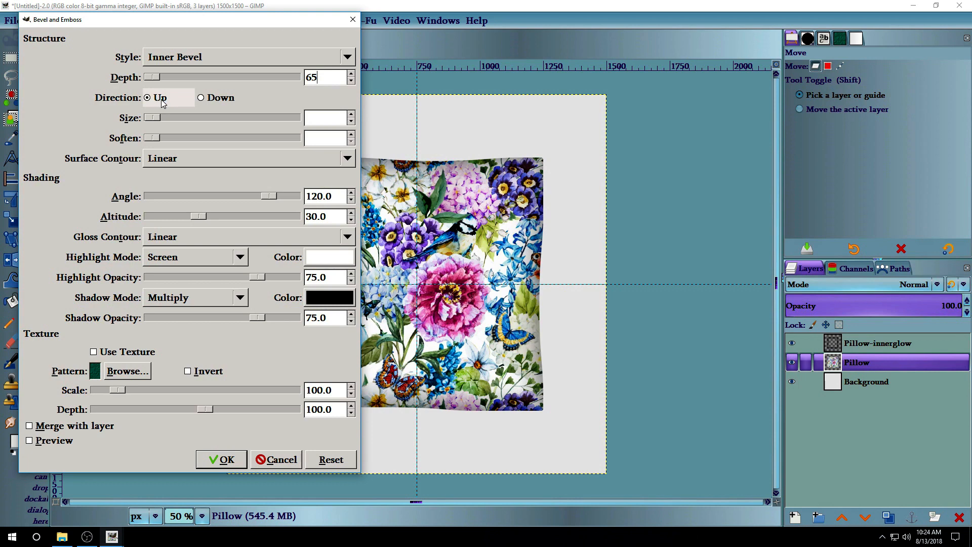
left_click(334, 118)
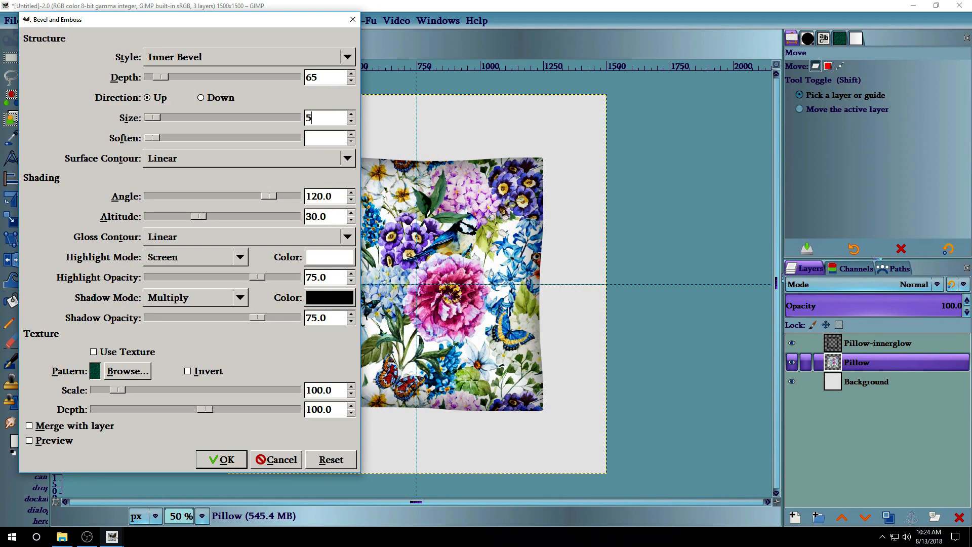
left_click(337, 142)
left_click(186, 157)
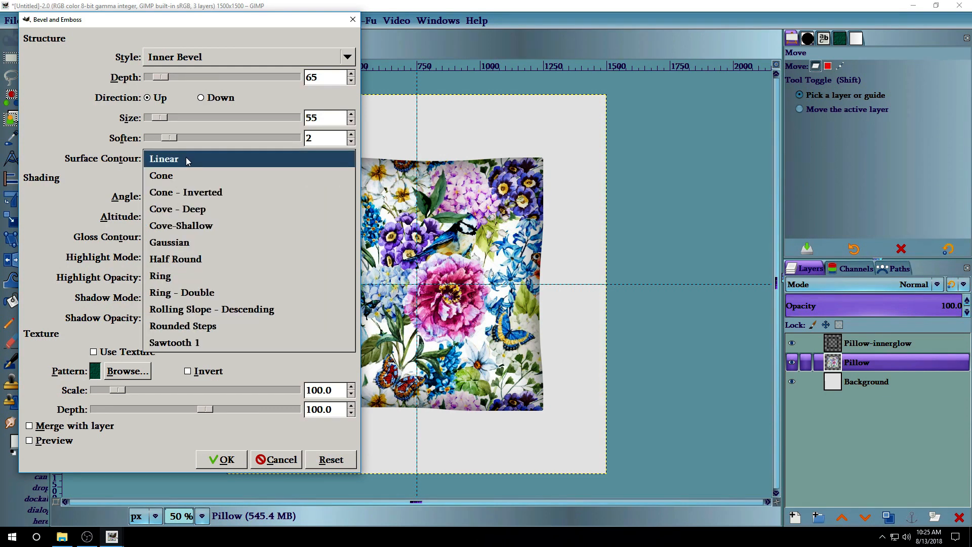
left_click(223, 209)
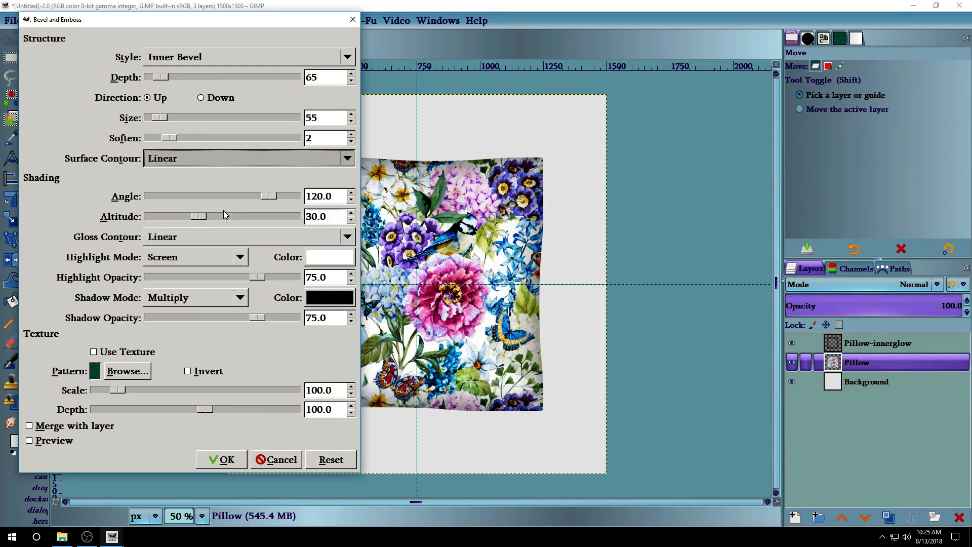
triple_click(333, 196)
type("90")
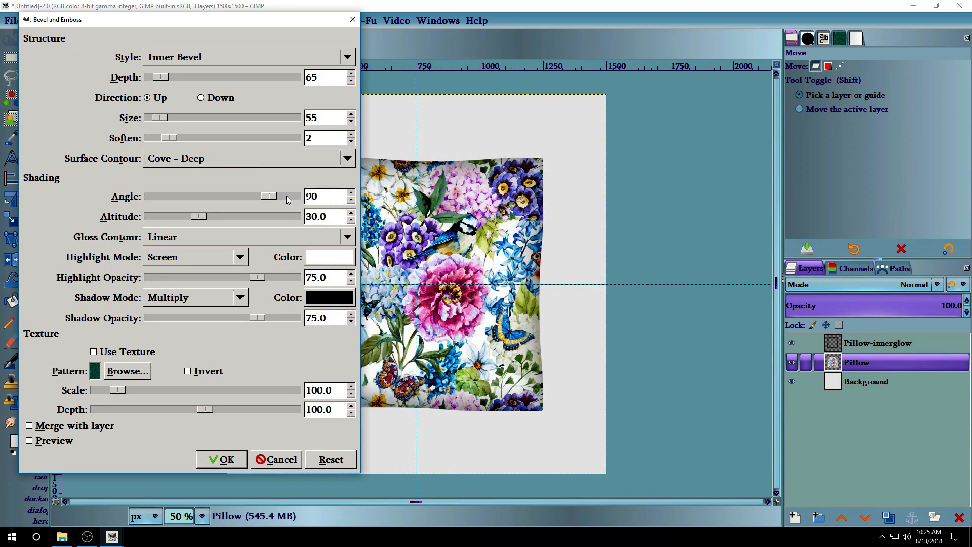
Set altitude 90, Gaussian gloss contour and shadow opacity 30, then apply the bevel.
left_click(325, 216)
triple_click(326, 217)
type("90")
left_click(189, 236)
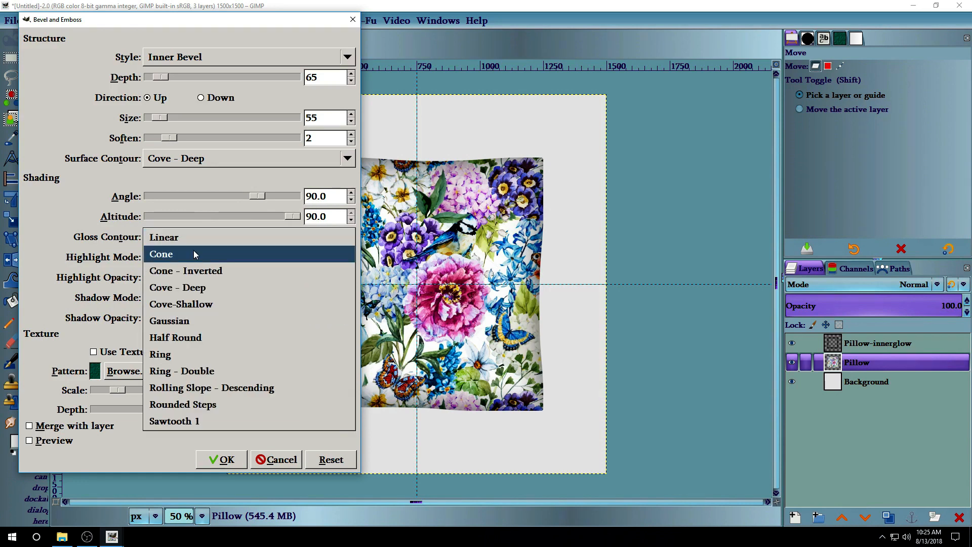
left_click(202, 322)
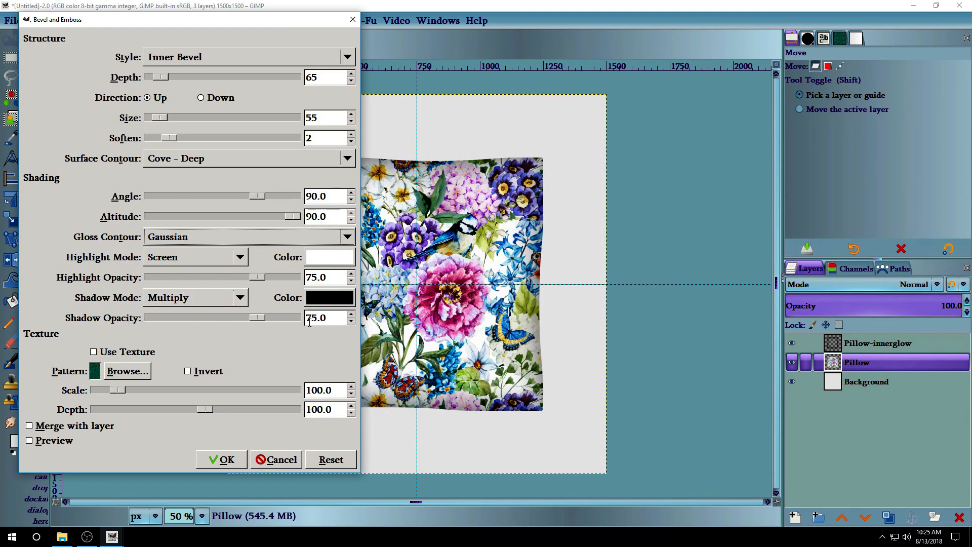
left_click_drag(329, 320, 292, 318)
type("30")
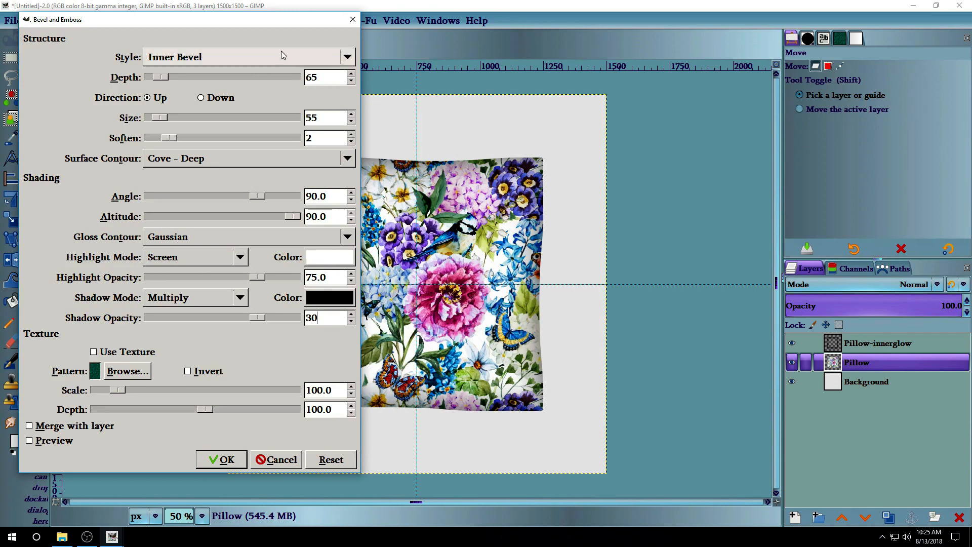
left_click(222, 462)
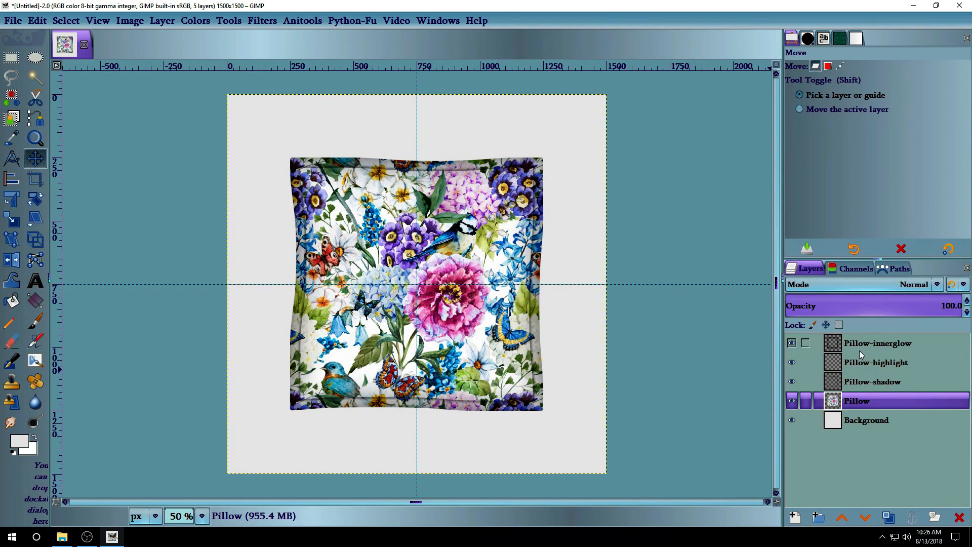
With Background hidden, make New from Visible on Pillow-innerglow, then show Background and hide Pillow.
left_click(791, 420)
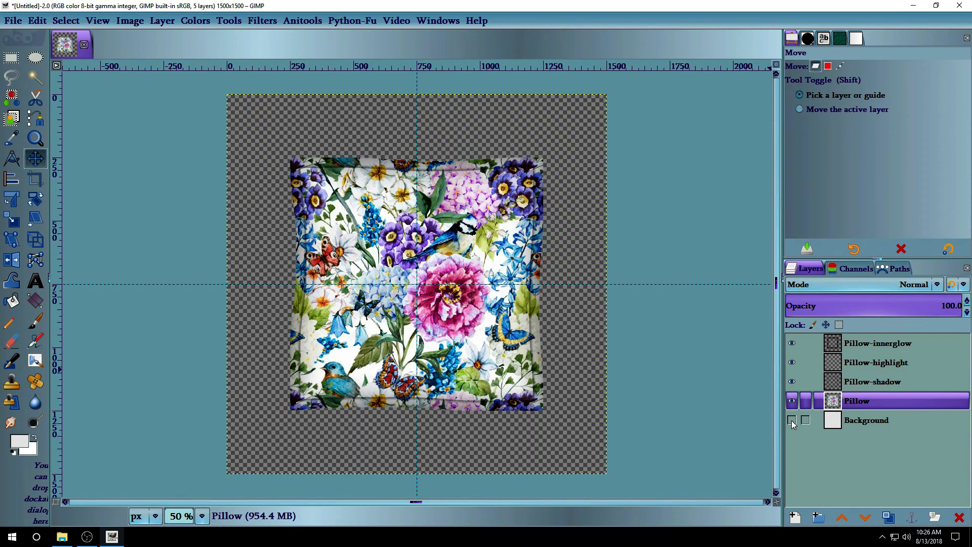
left_click(891, 344)
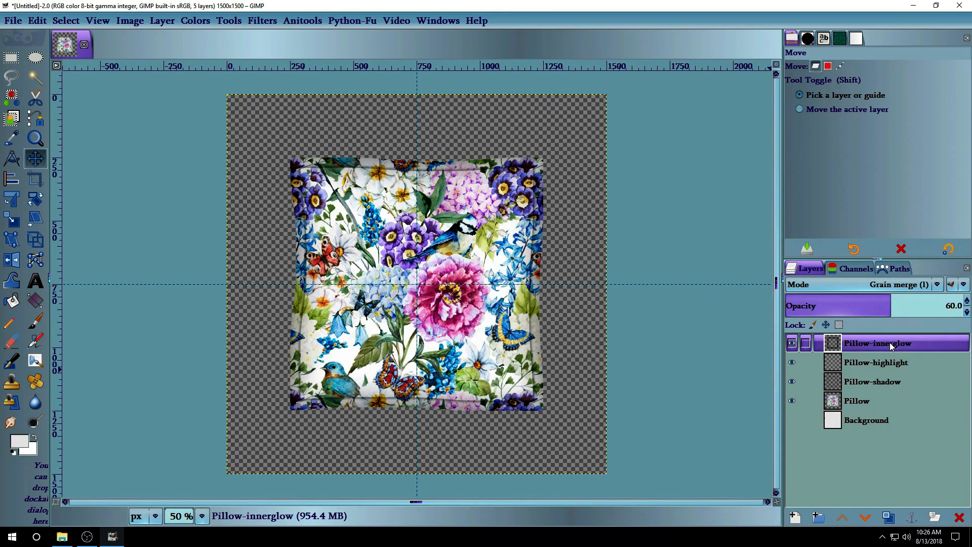
right_click(890, 345)
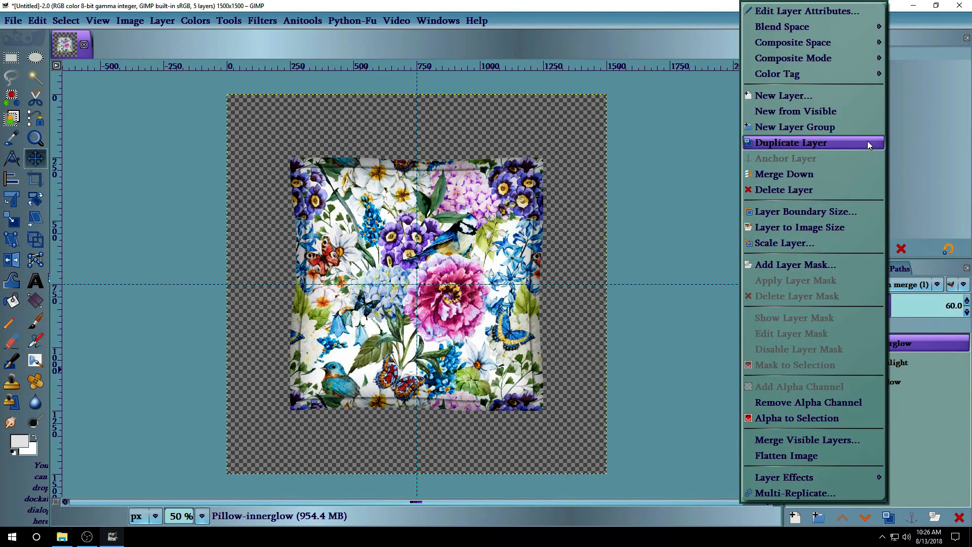
left_click(867, 110)
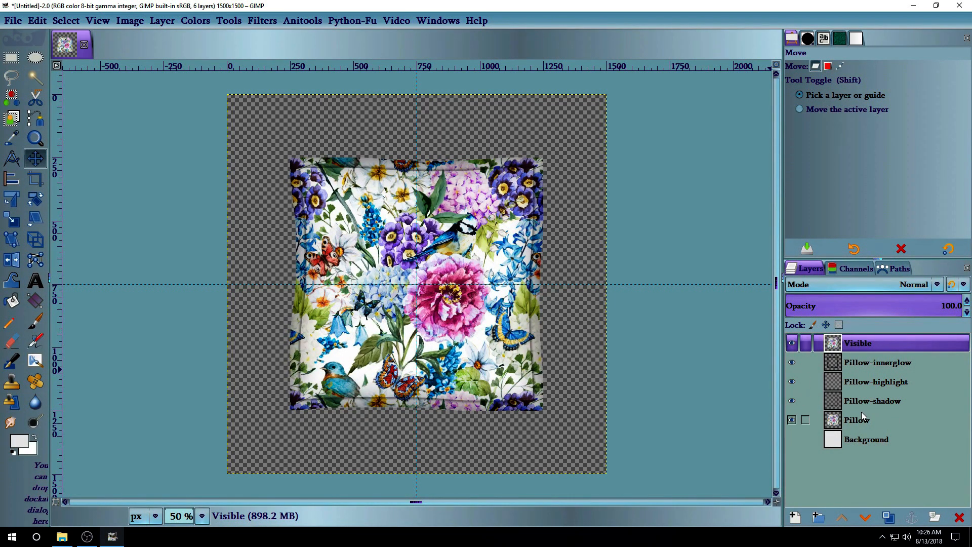
left_click(792, 440)
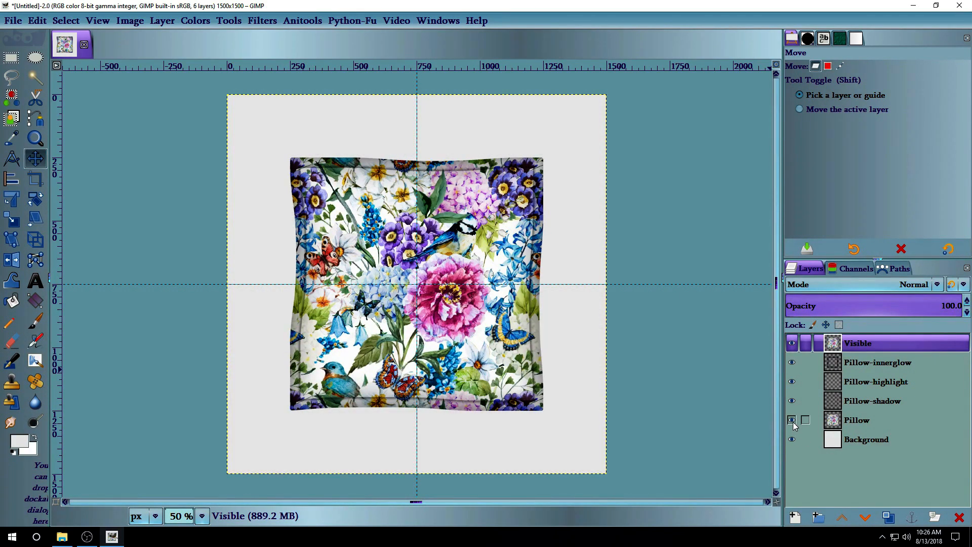
left_click(791, 421)
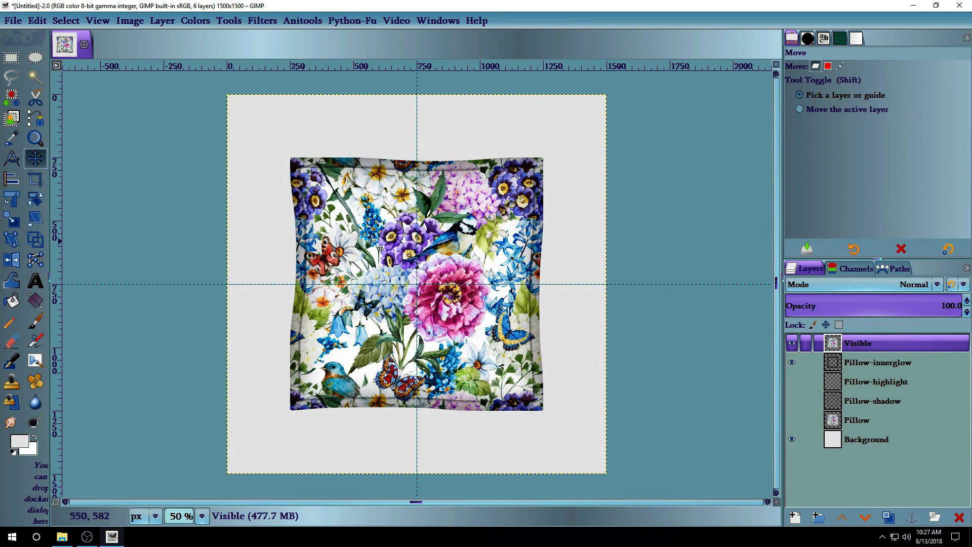
left_click(12, 281)
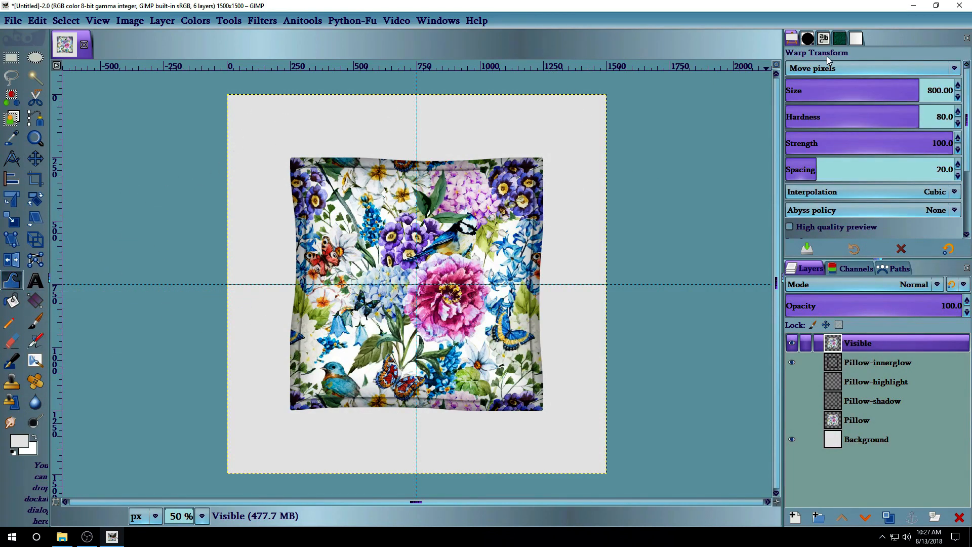
Set the Warp Transform behaviour to Grow area with a brush size of 1000.
left_click(865, 68)
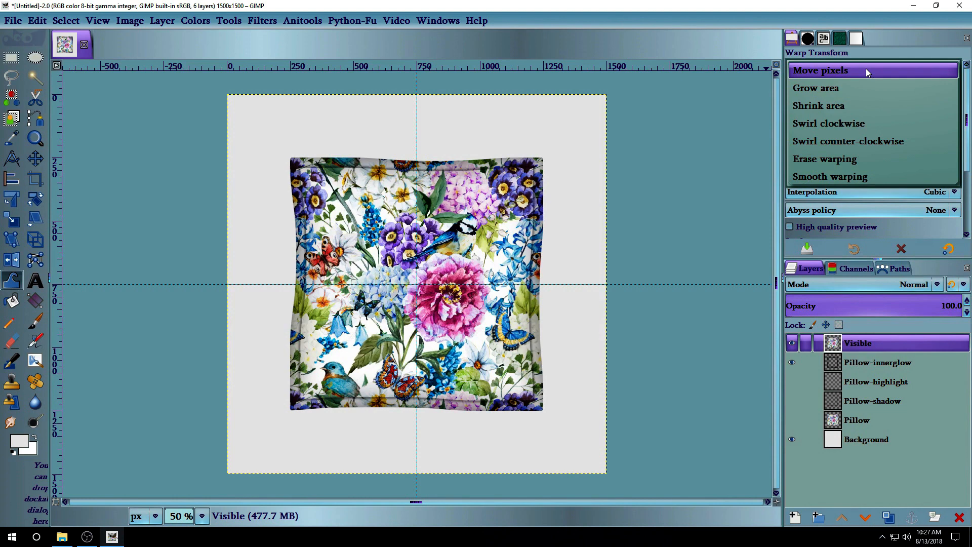
left_click(864, 89)
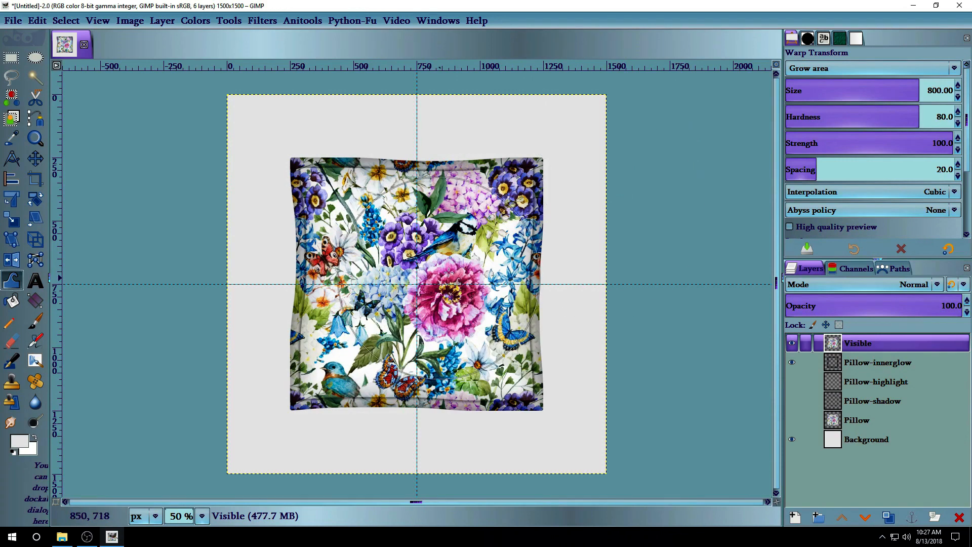
left_click(920, 90)
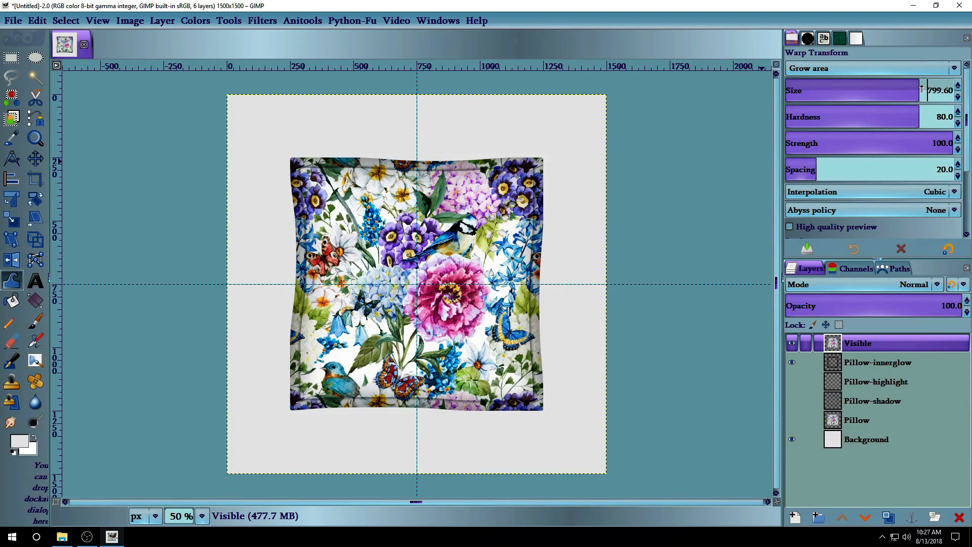
key("ctrl+a")
key("BackSpace")
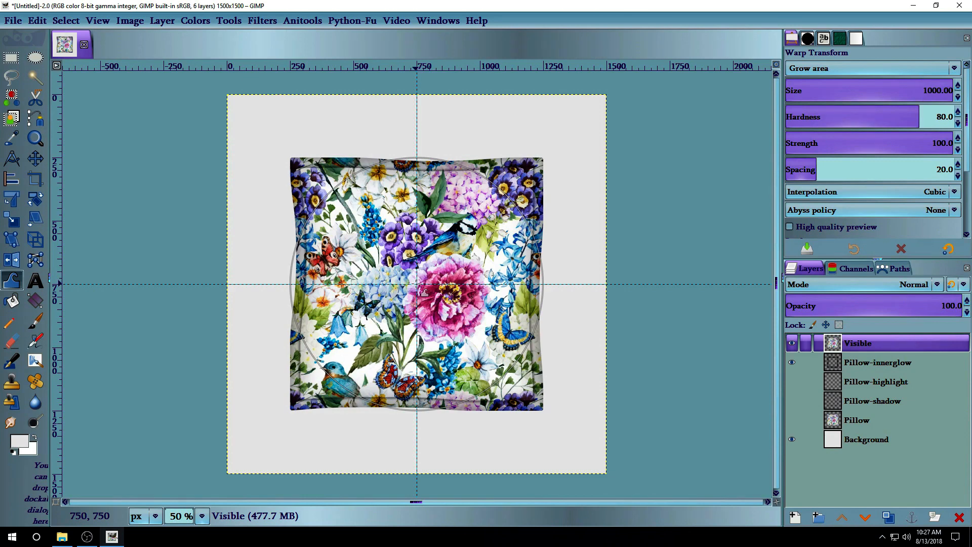
Bulge the flowers at the pillow's centre three times and commit the warp.
left_click(424, 292)
left_click(425, 292)
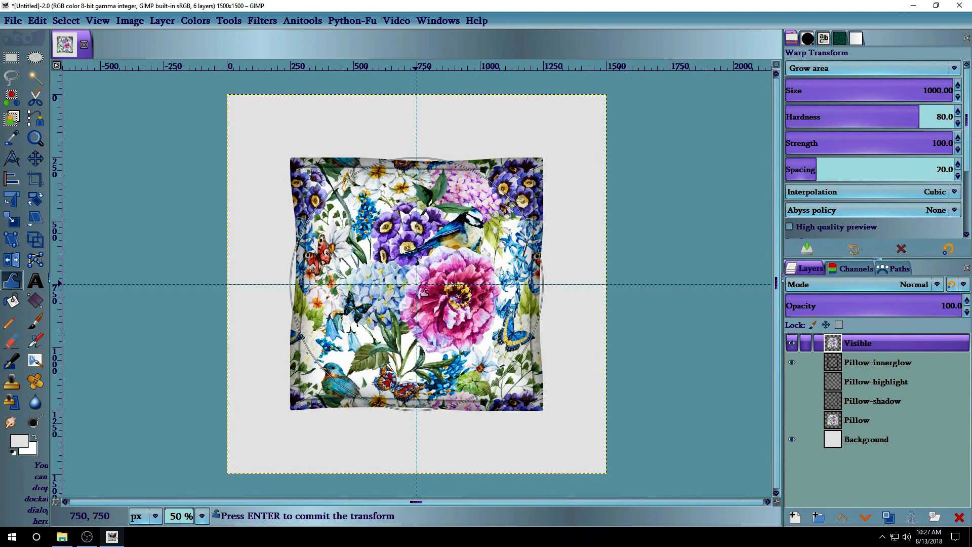
left_click(424, 292)
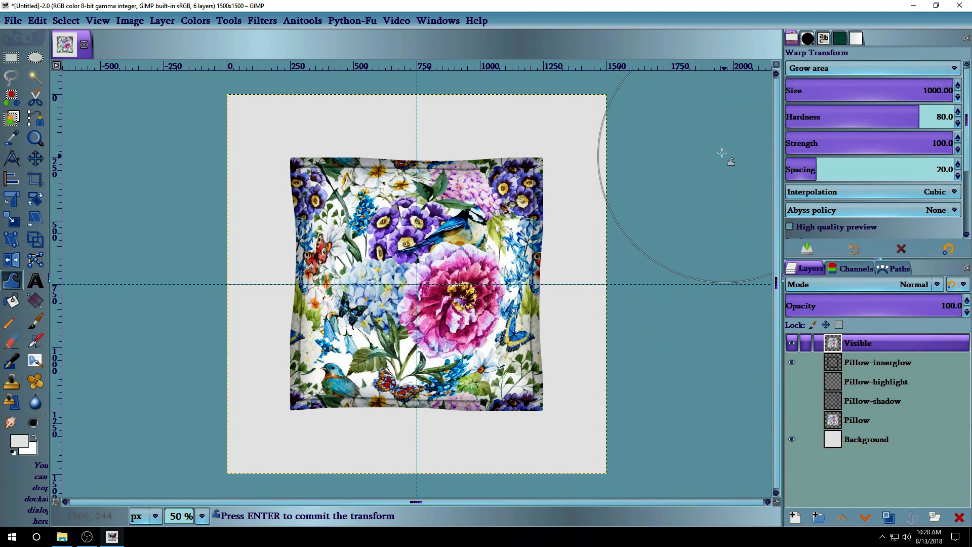
left_click(41, 159)
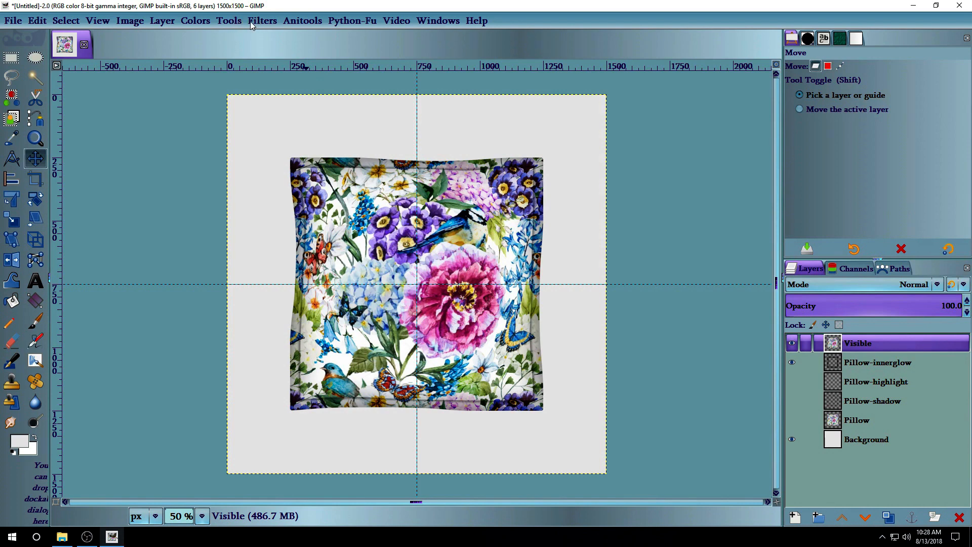
Open the Drop Shadow settings for the merged Visible layer and move them off the pillow.
left_click(161, 21)
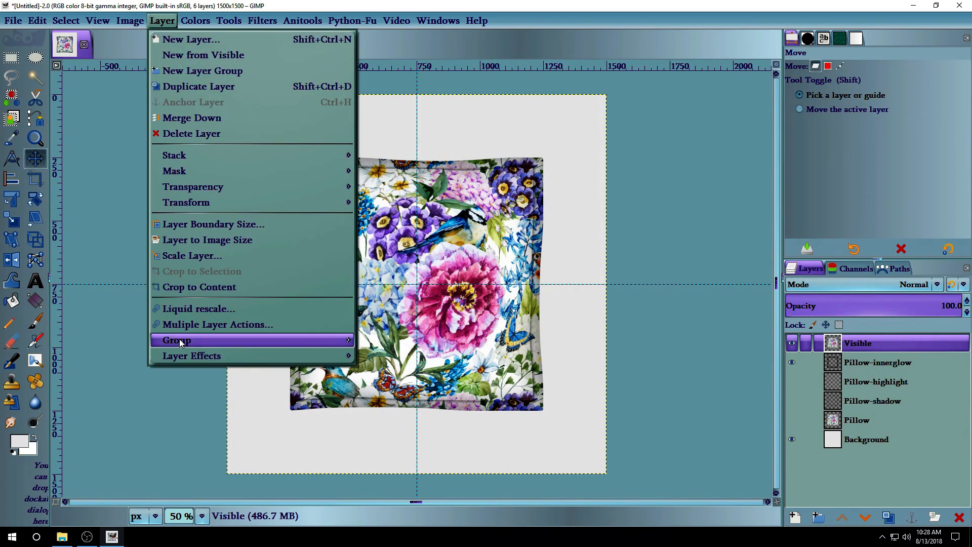
mouse_move(195, 356)
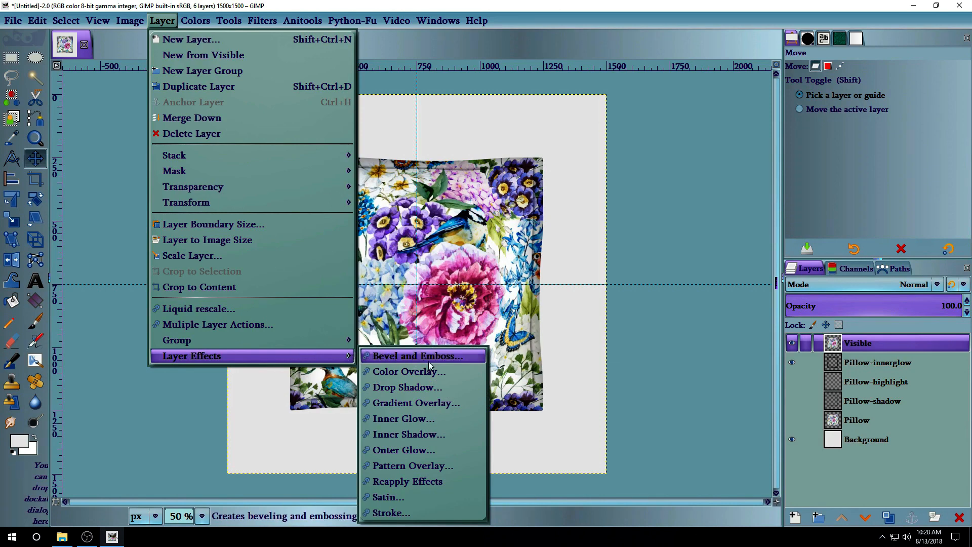
left_click(471, 388)
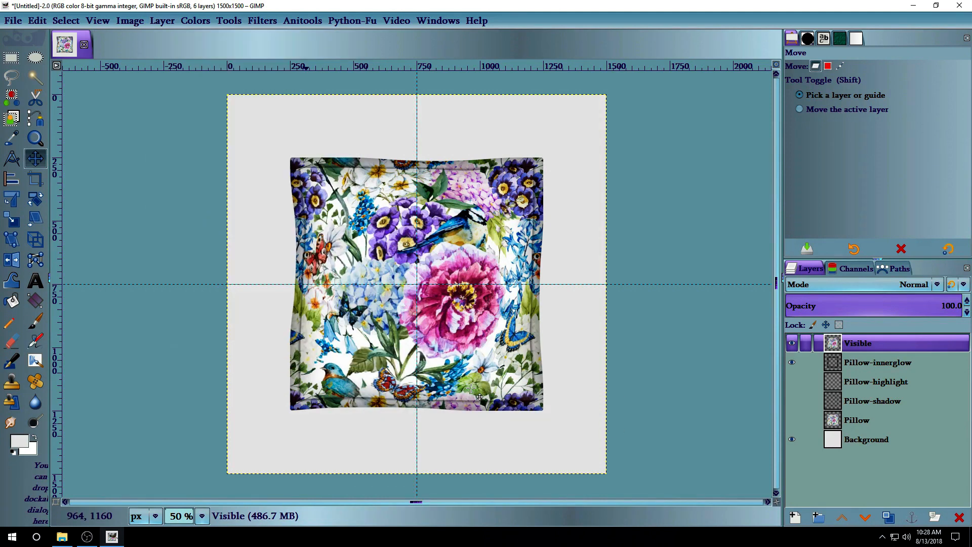
left_click_drag(275, 88, 235, 44)
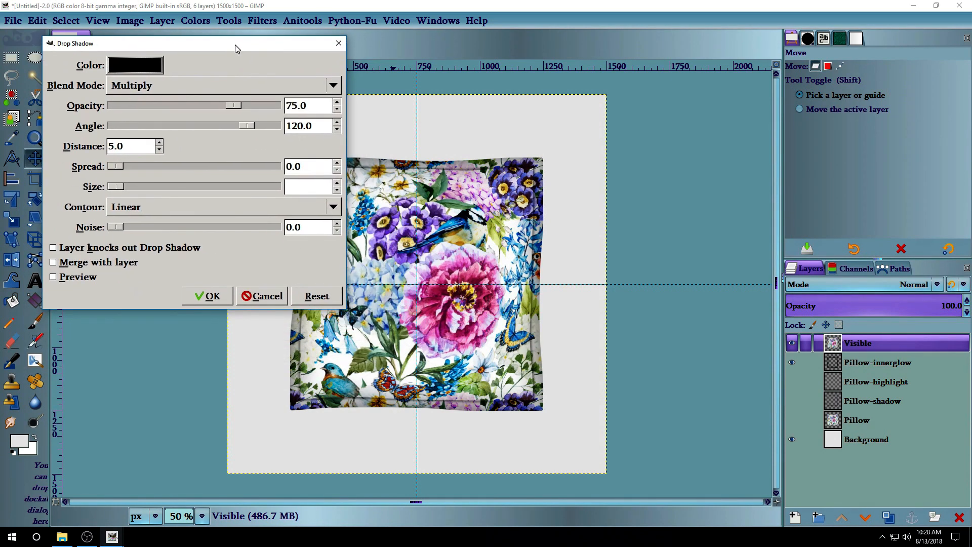
Bring the Drop Shadow dialog back to the front and position it higher on screen.
left_click(262, 21)
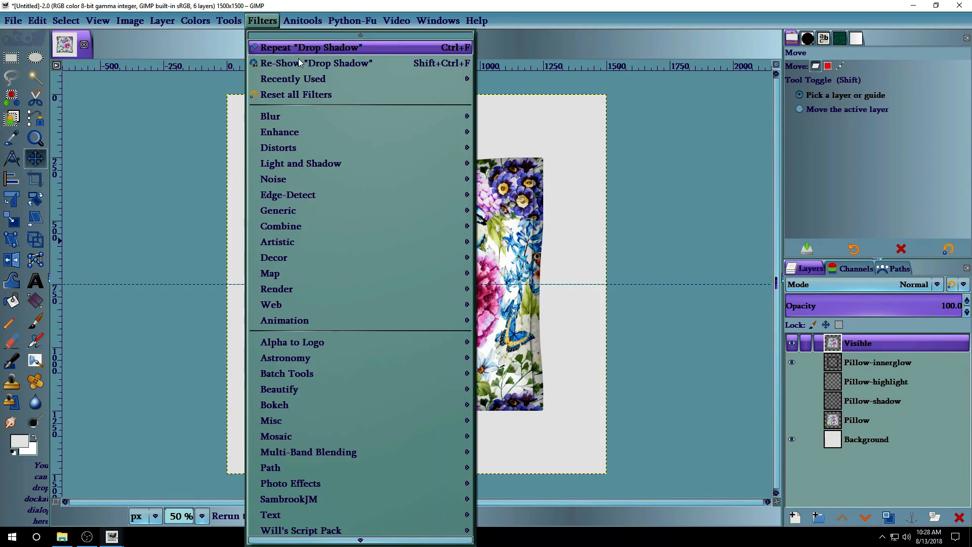
mouse_move(358, 162)
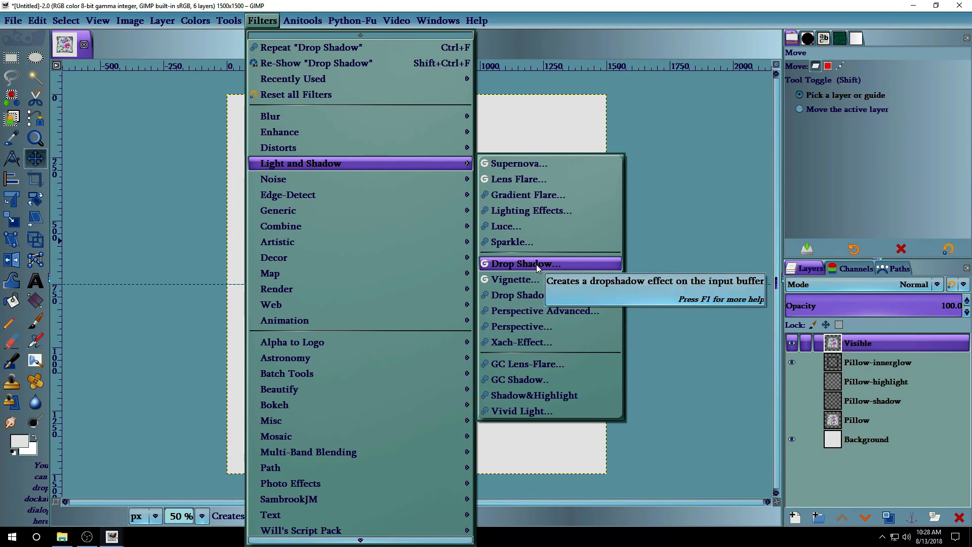
mouse_move(165, 21)
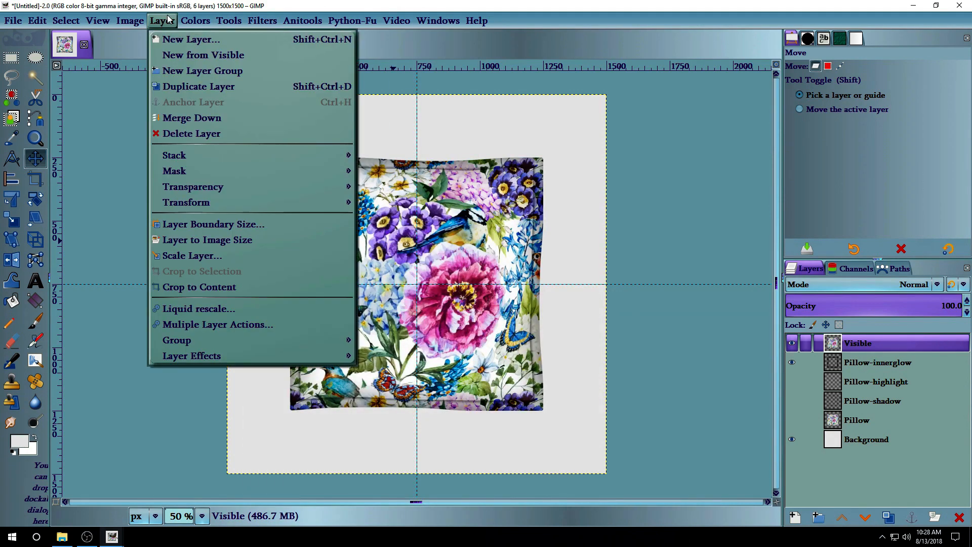
left_click(118, 543)
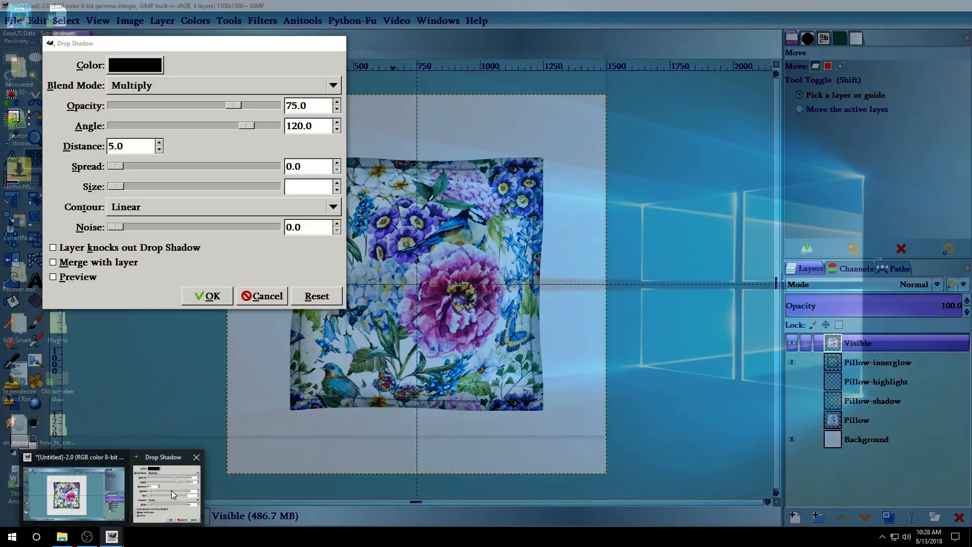
left_click(171, 489)
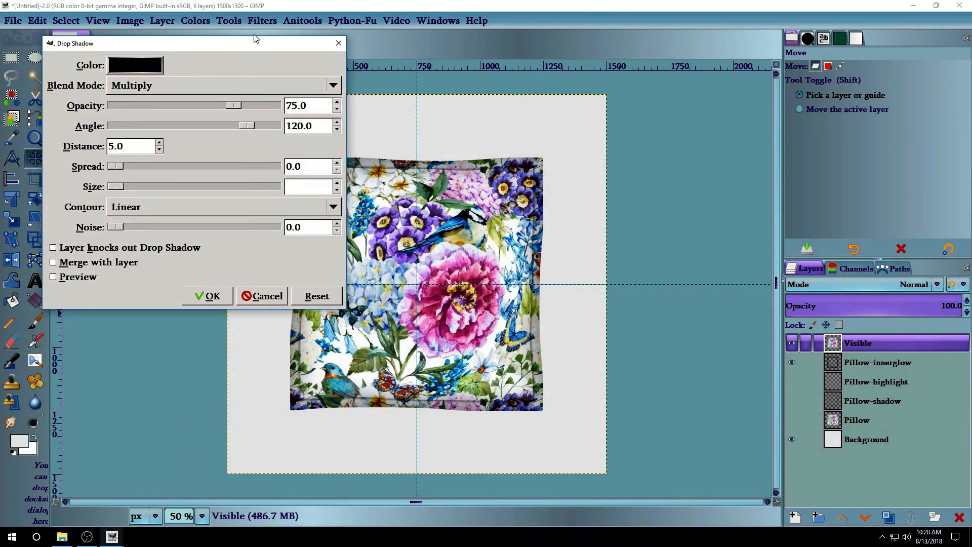
left_click(290, 33)
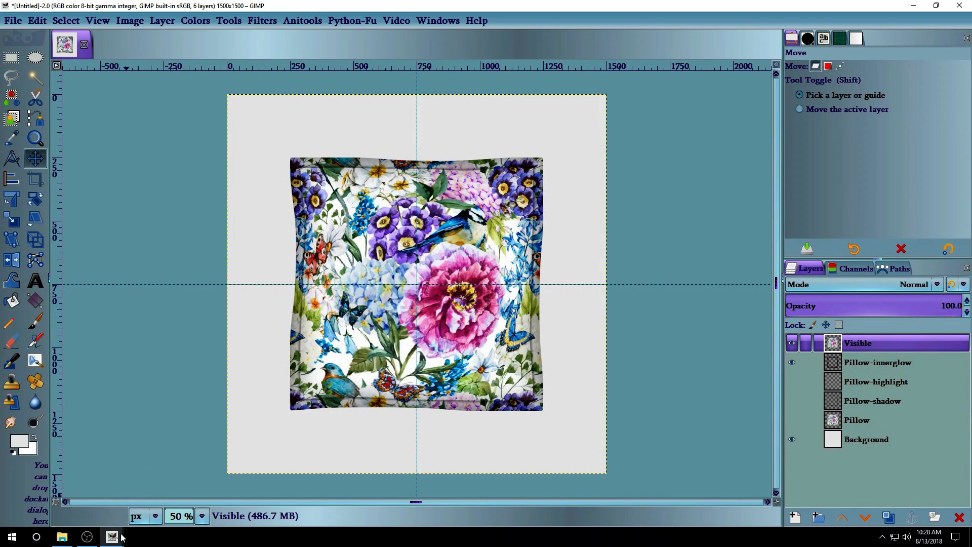
mouse_move(112, 536)
left_click(159, 500)
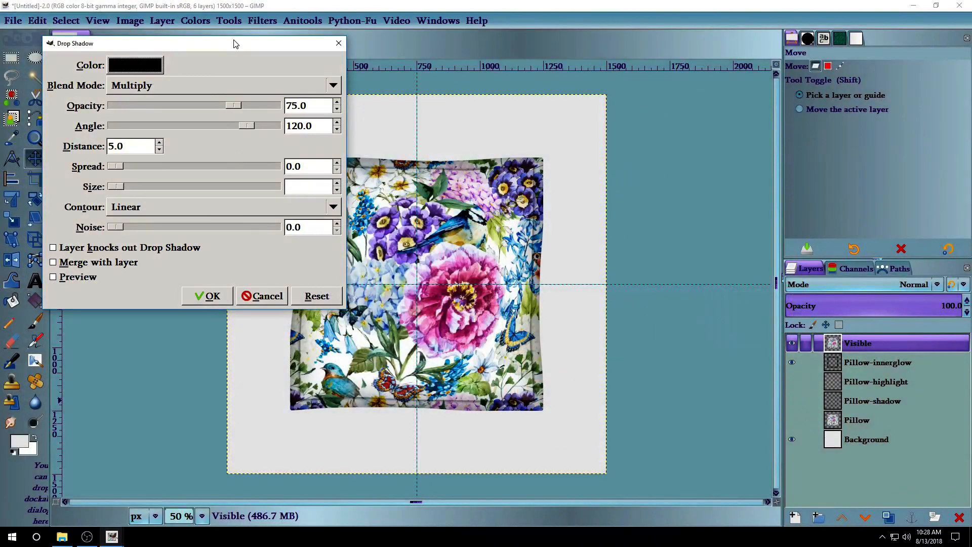
left_click_drag(235, 43, 234, 22)
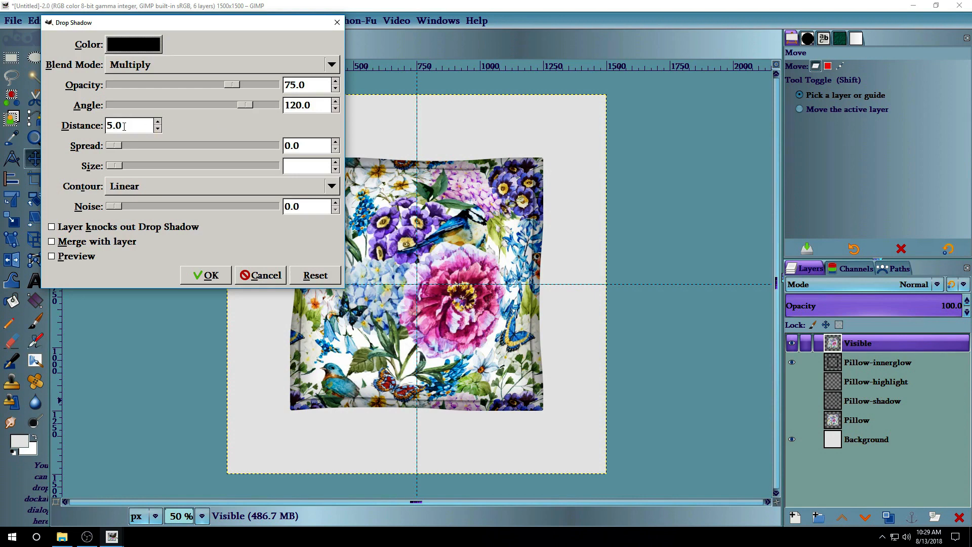
Give the drop shadow distance 30 and size 40, enable Layer knocks out Drop Shadow, and apply.
left_click_drag(126, 126, 108, 126)
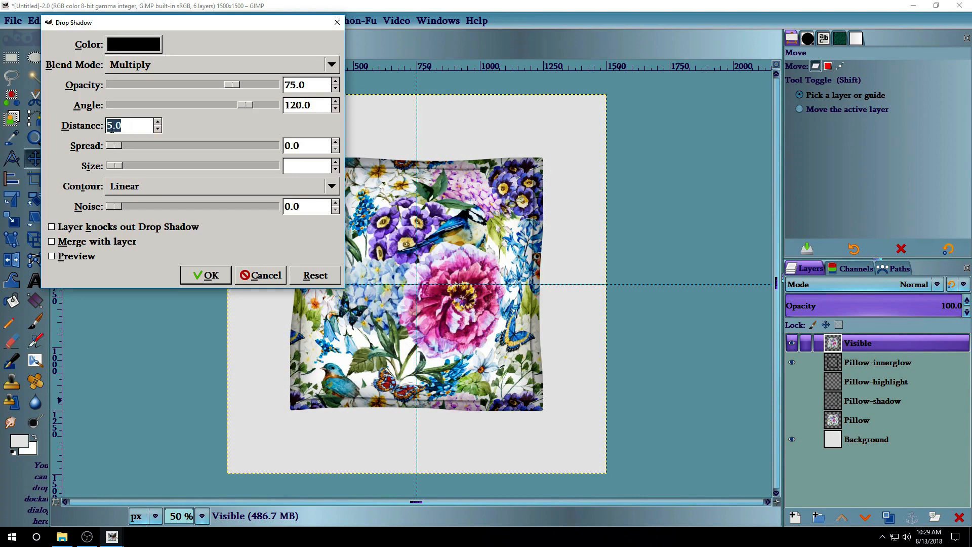
type("30")
left_click(299, 165)
type("40")
left_click(53, 231)
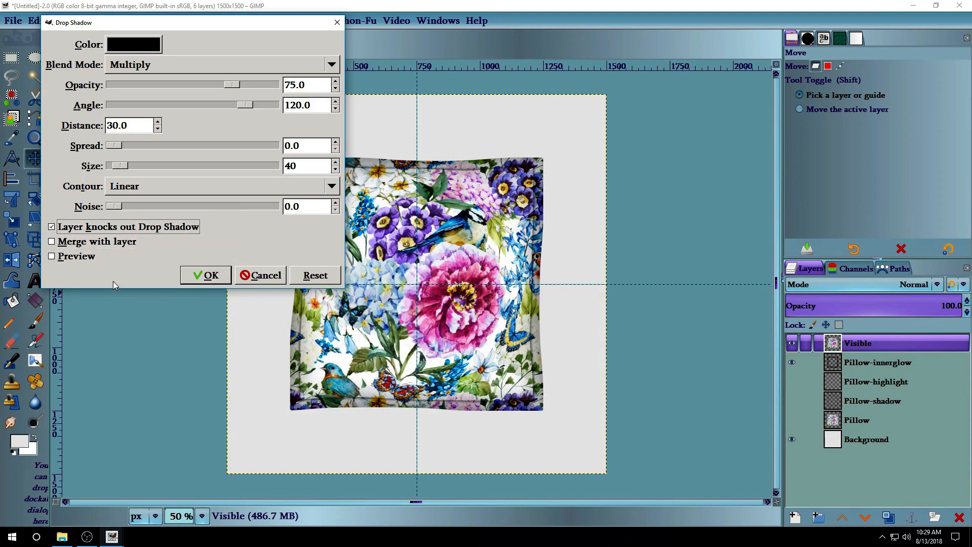
left_click(212, 280)
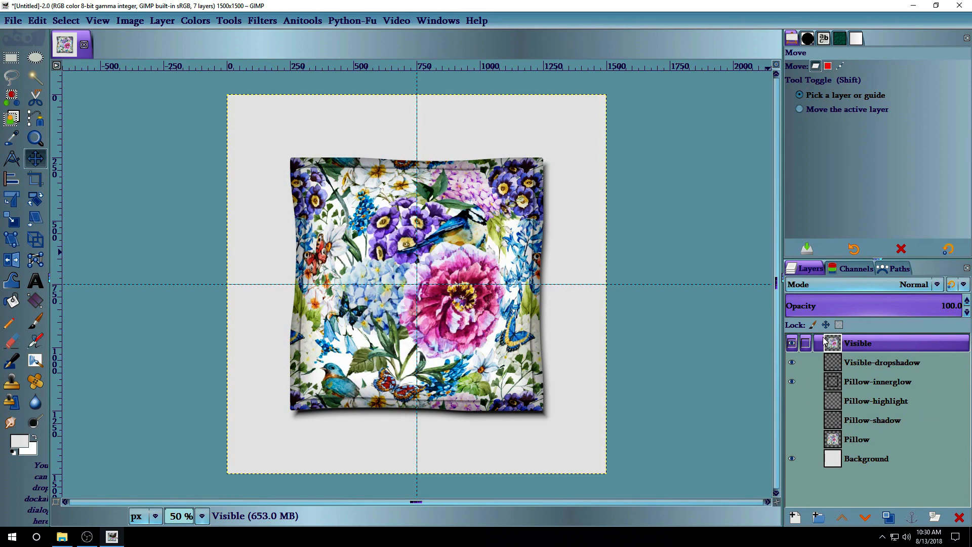
Hide the merged Visible layer, then show the floral Pillow layer and make it active.
left_click(792, 343)
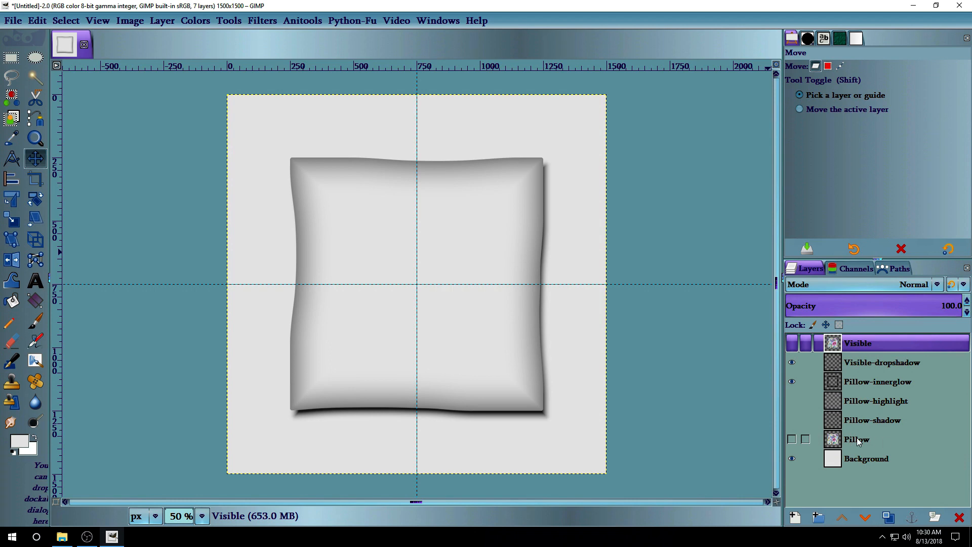
left_click(792, 440)
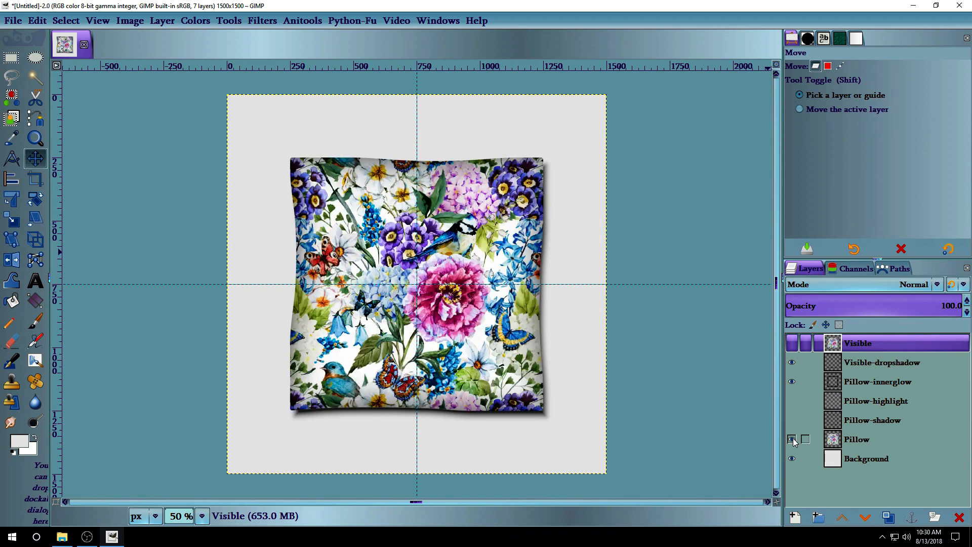
left_click(863, 439)
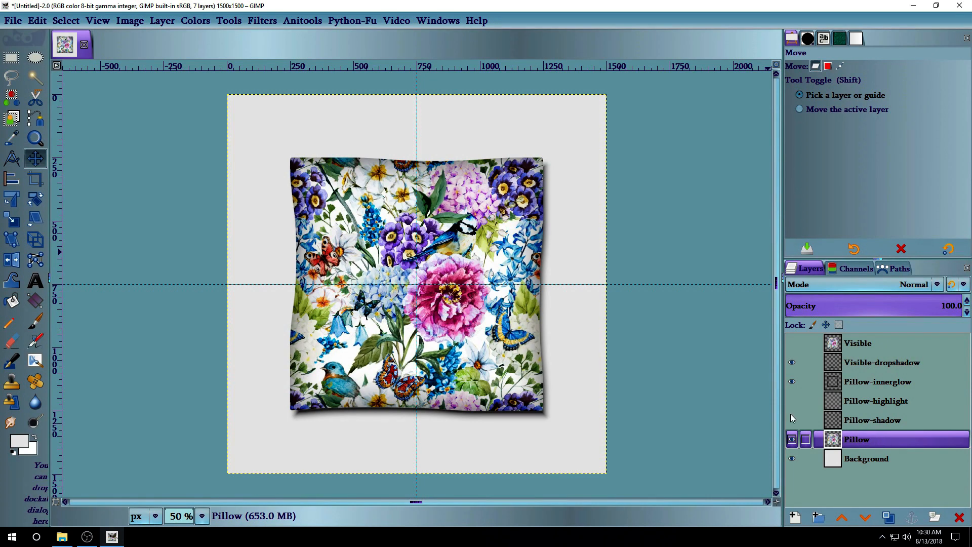
Launch Pattern Overlay on the Pillow layer from Filters > Recently Used.
left_click(160, 22)
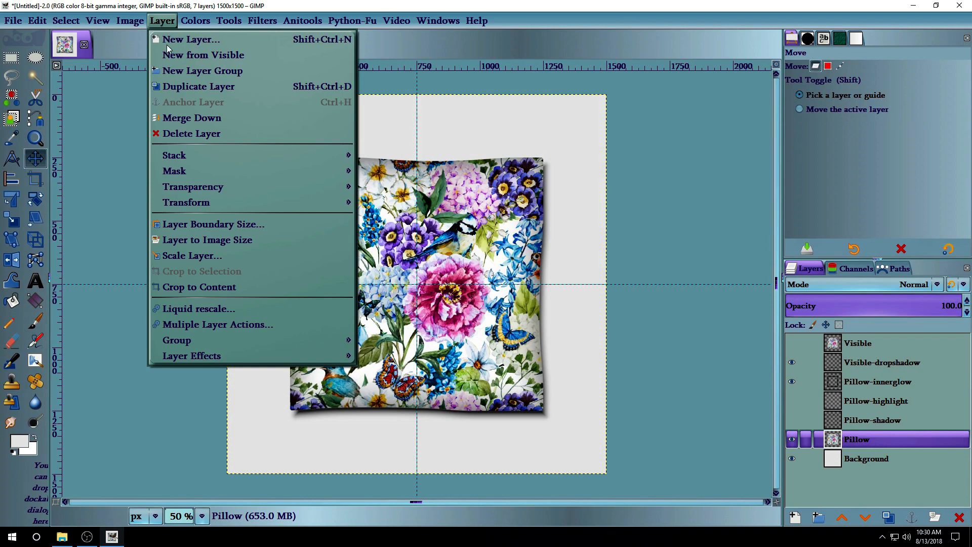
mouse_move(219, 355)
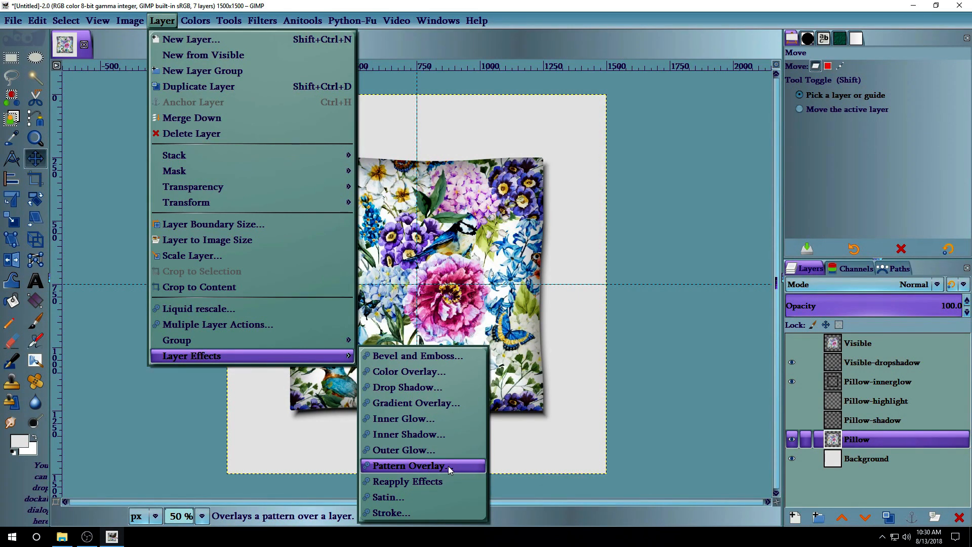
mouse_move(260, 20)
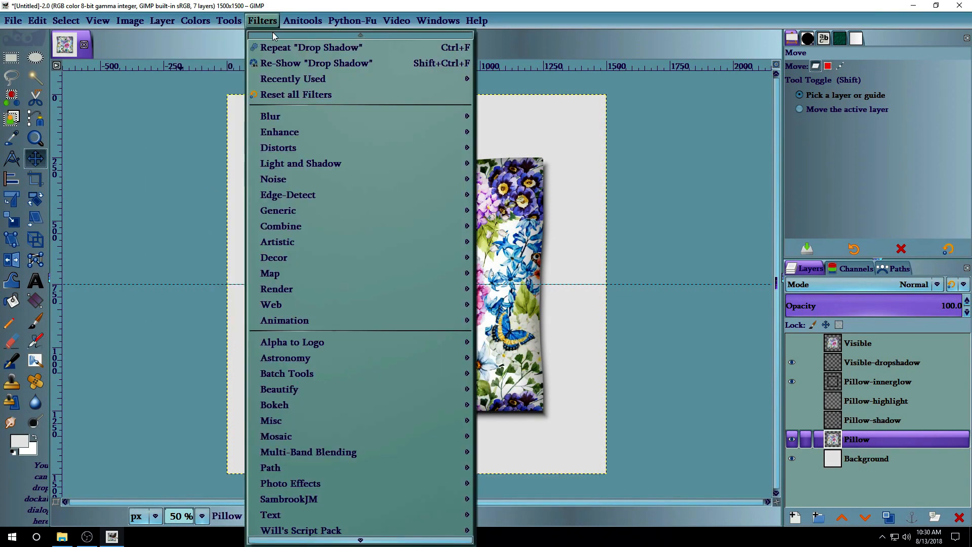
mouse_move(291, 81)
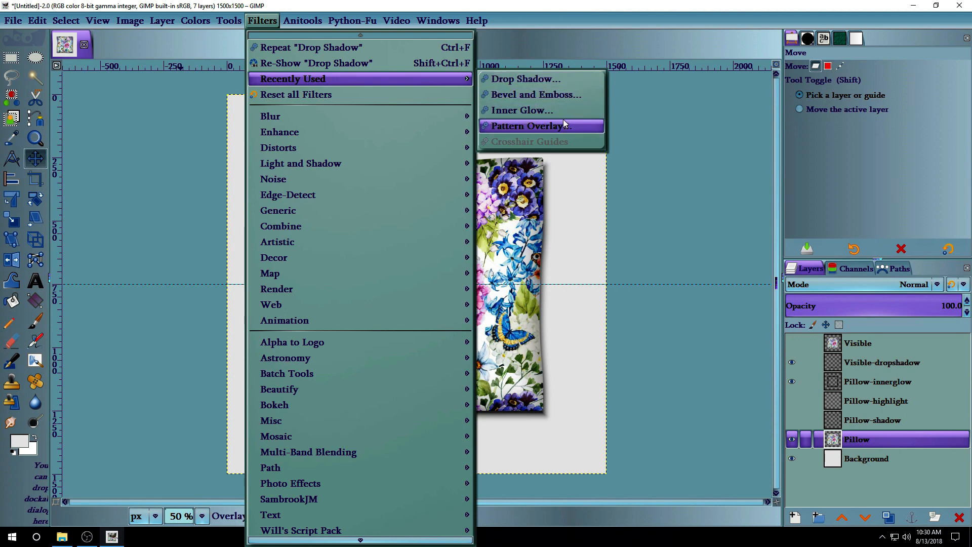
left_click(589, 125)
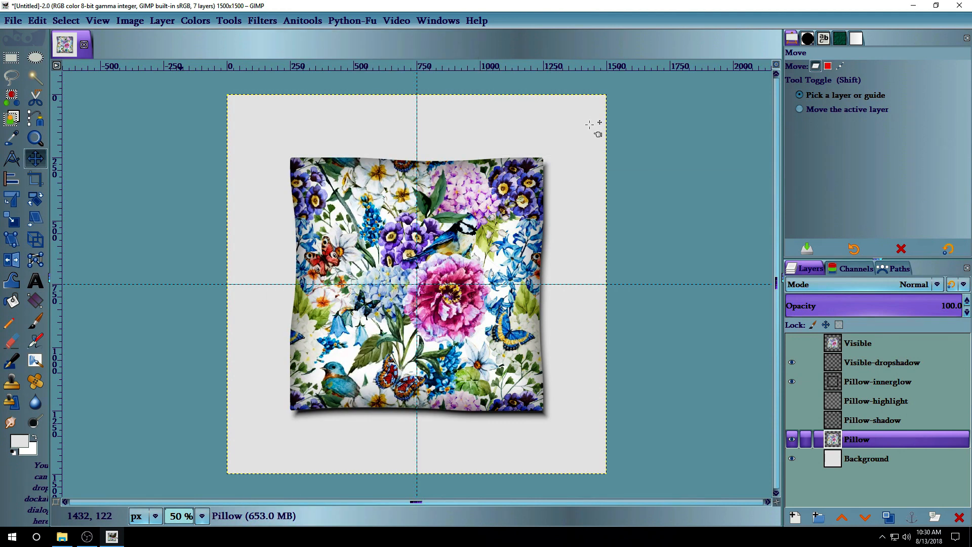
Swap the pillow's overlay pattern for Floral pattern 1.jpg and apply it.
left_click_drag(298, 114, 399, 19)
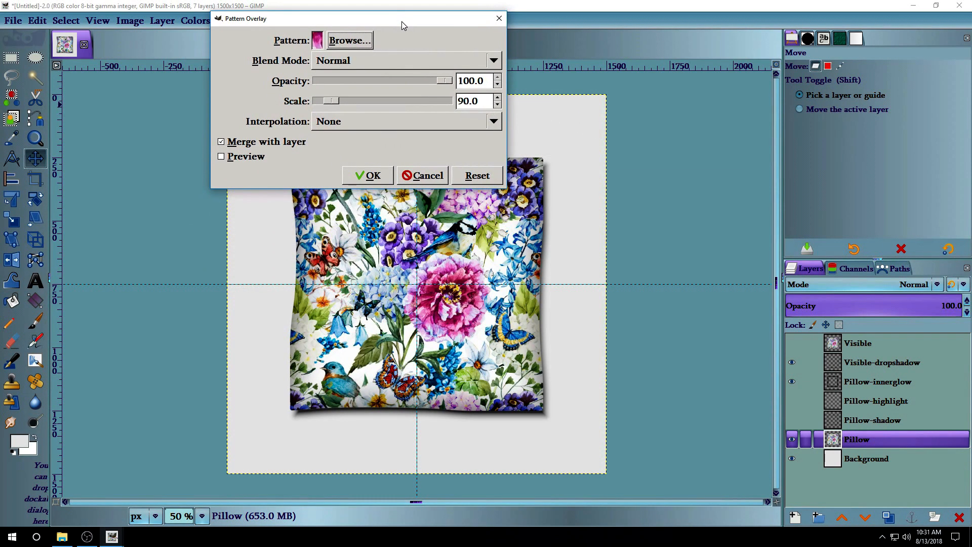
left_click(350, 41)
left_click_drag(163, 130, 107, 20)
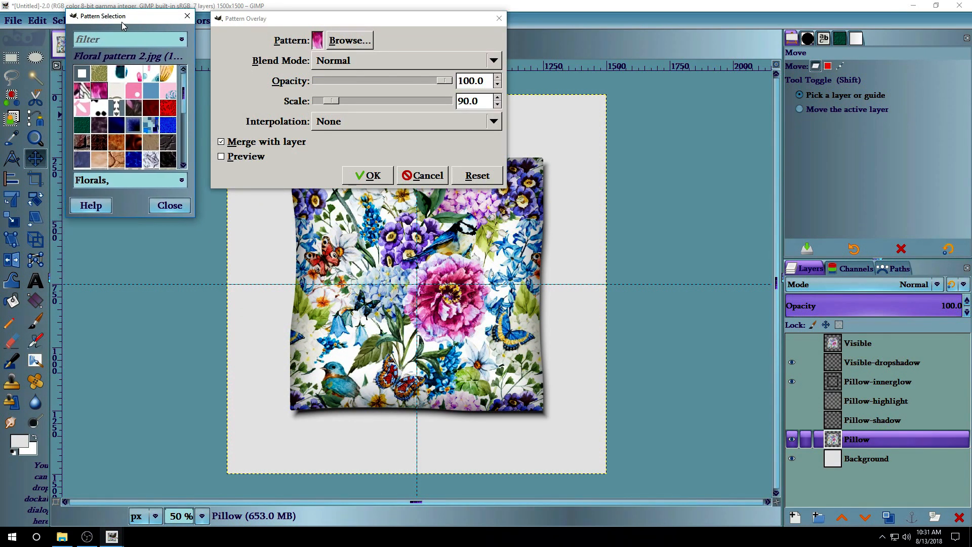
left_click(84, 92)
left_click(172, 205)
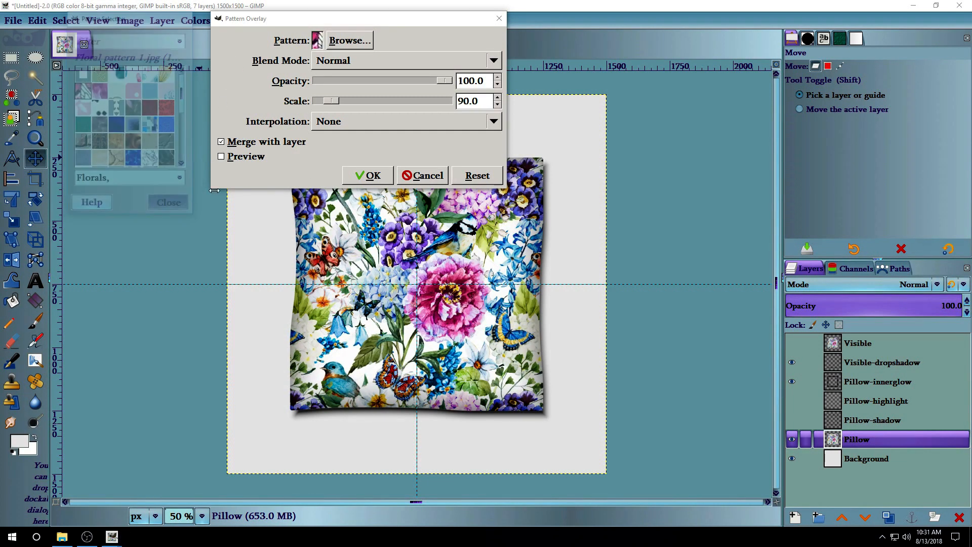
left_click(368, 175)
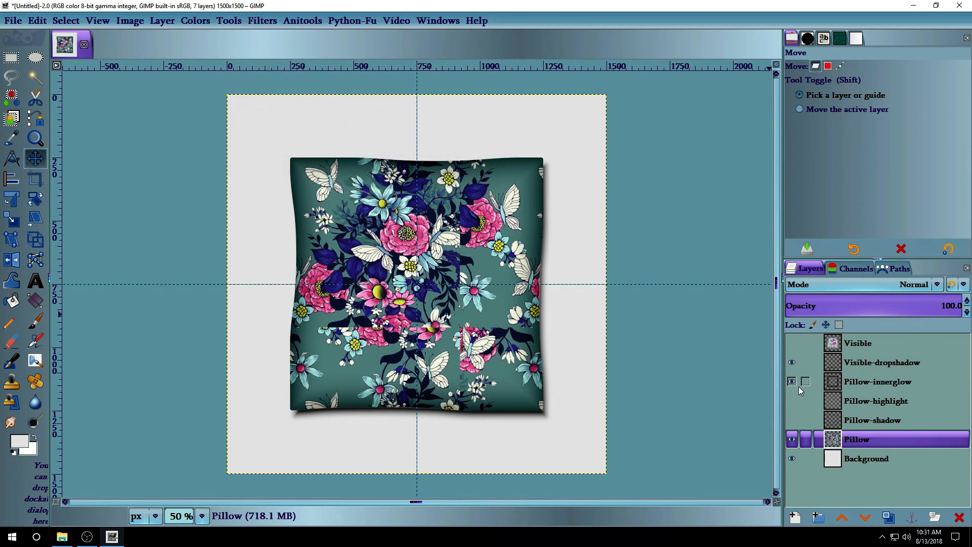
Turn Pillow-highlight and Pillow-shadow back on, briefly toggling the highlight to compare the shading.
left_click(792, 400)
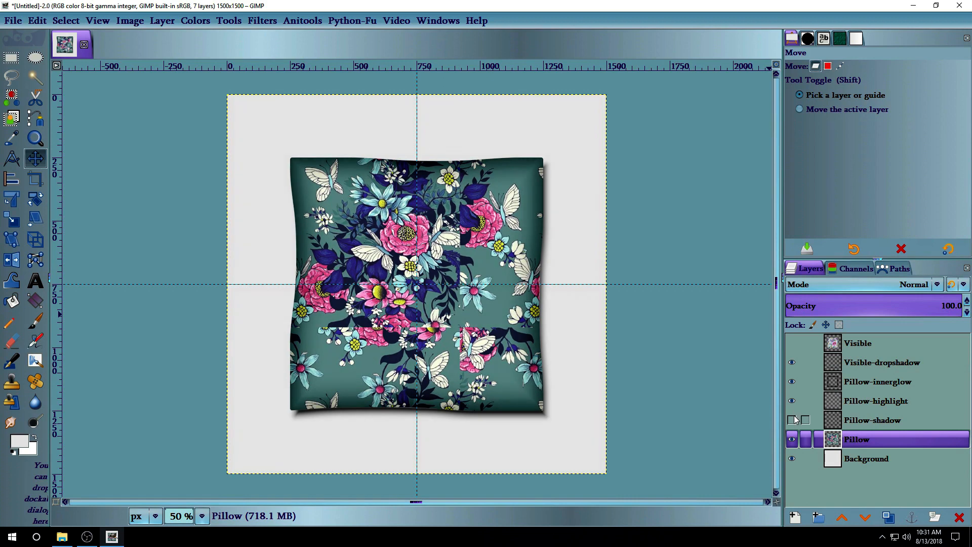
left_click(792, 420)
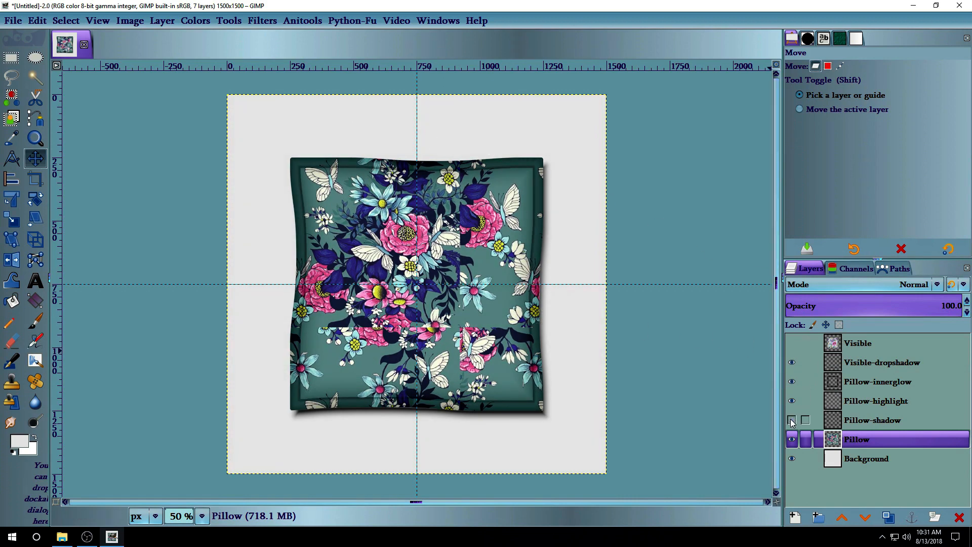
left_click(791, 401)
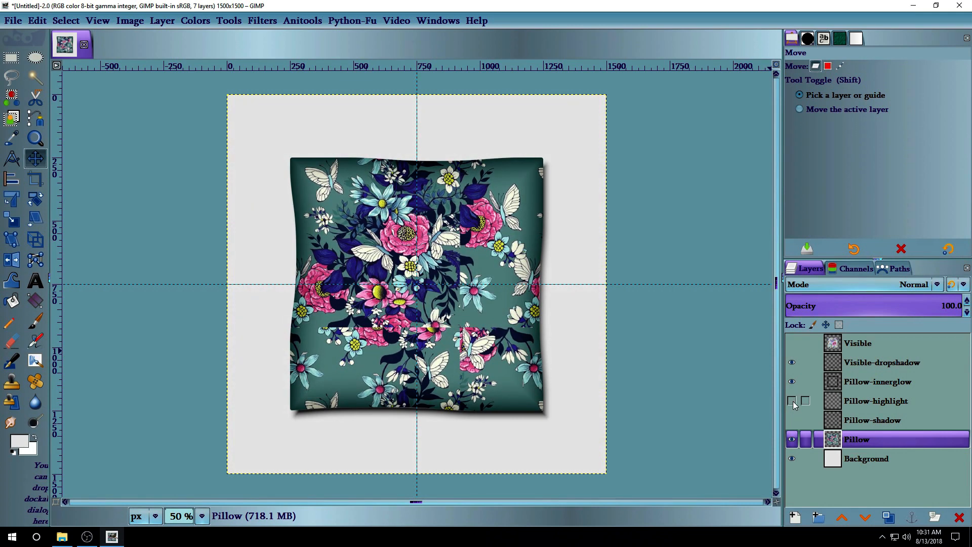
left_click(792, 401)
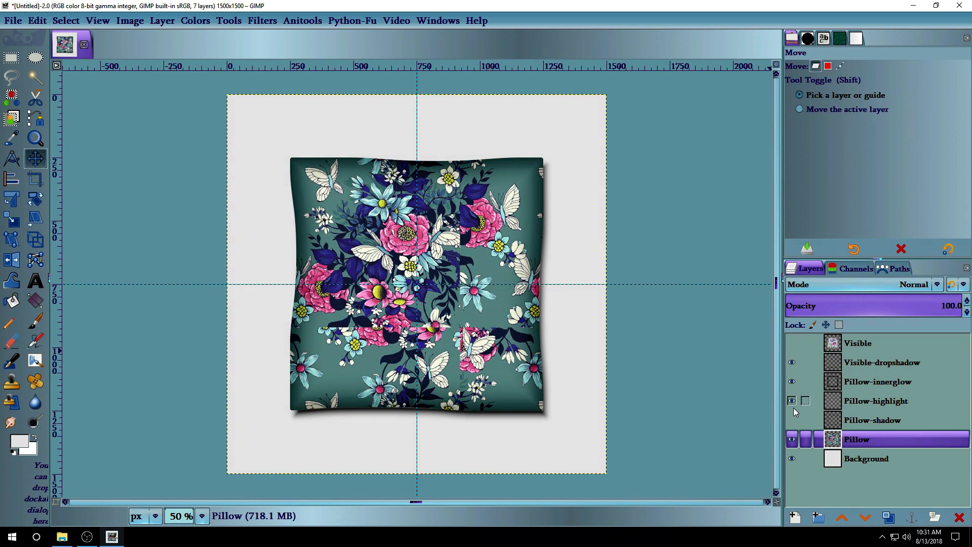
left_click(792, 420)
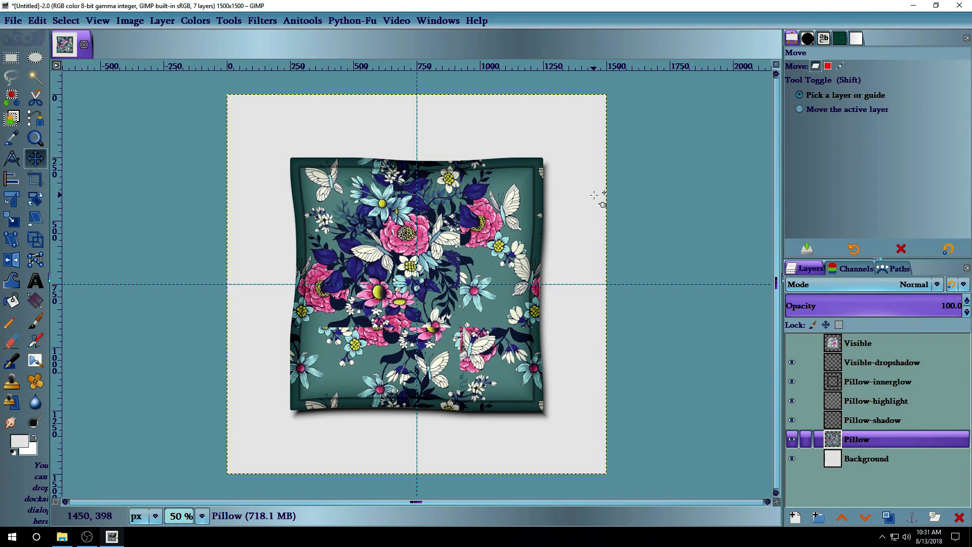
Bulge the teal pattern at the pillow's centre with a 1000-size Grow area warp.
left_click(12, 281)
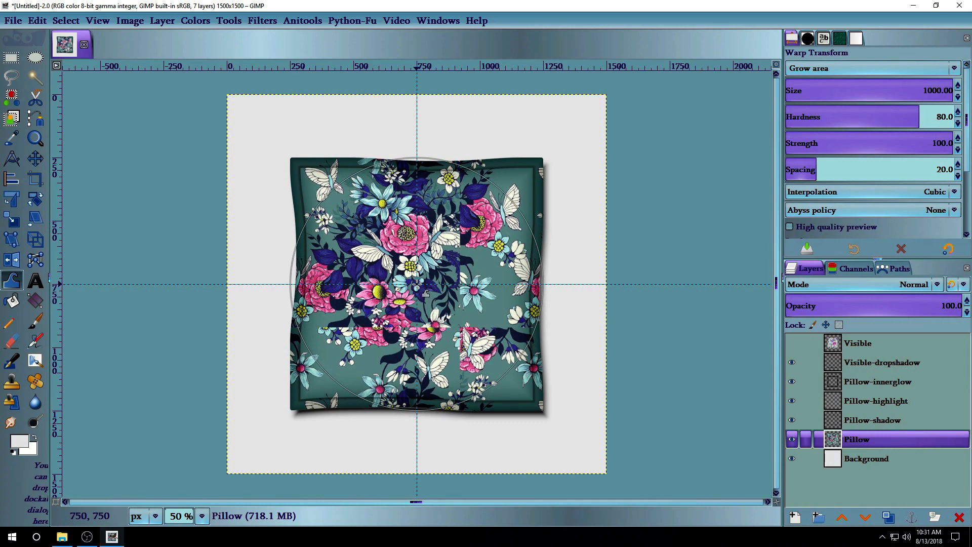
left_click_drag(416, 285, 416, 285)
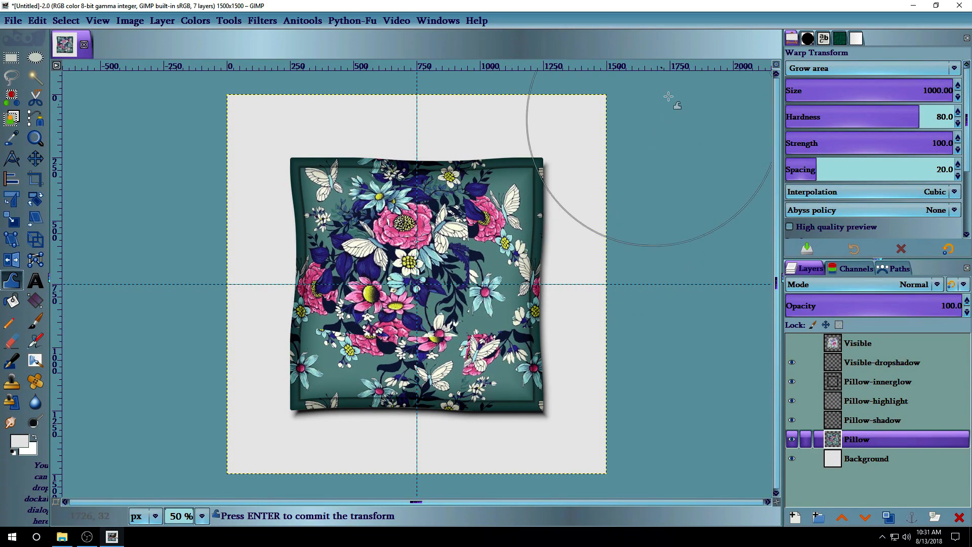